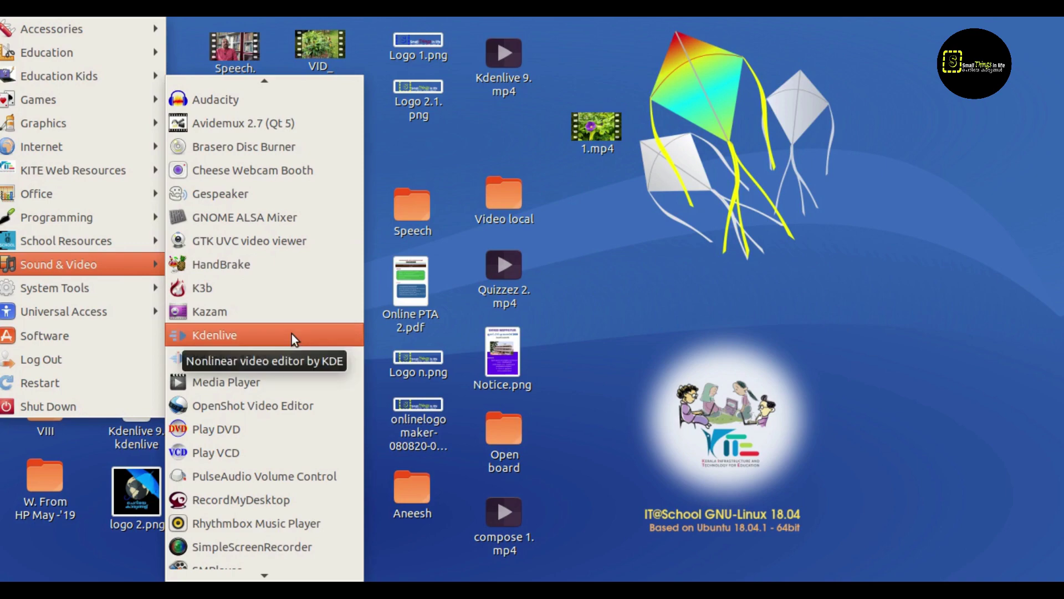
Step: Launch Kdenlive and create a new project with the HD 1080p 30 fps profile
left_click(292, 334)
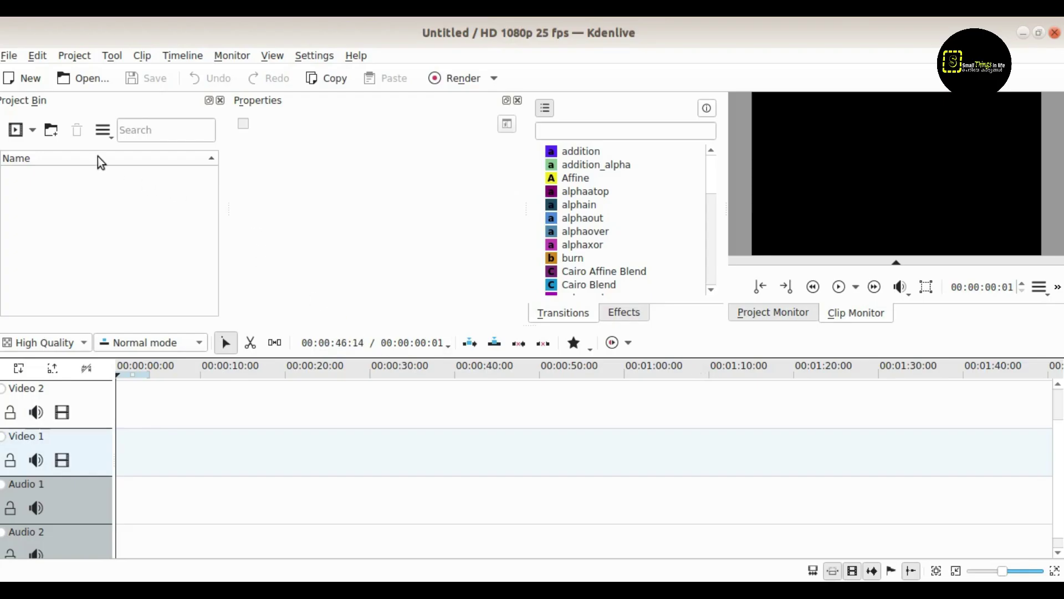
left_click(9, 56)
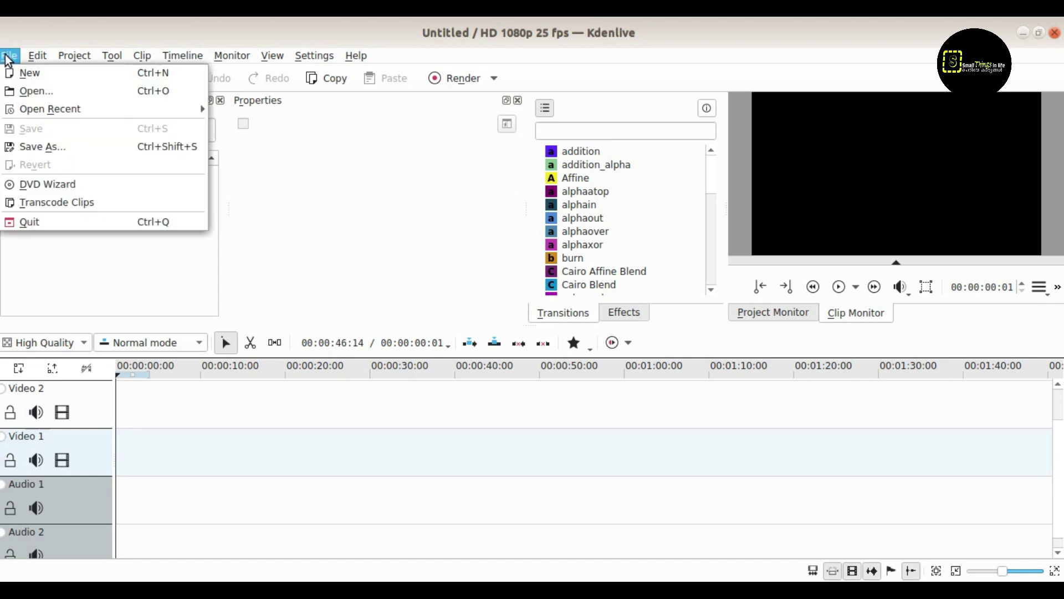
left_click(29, 75)
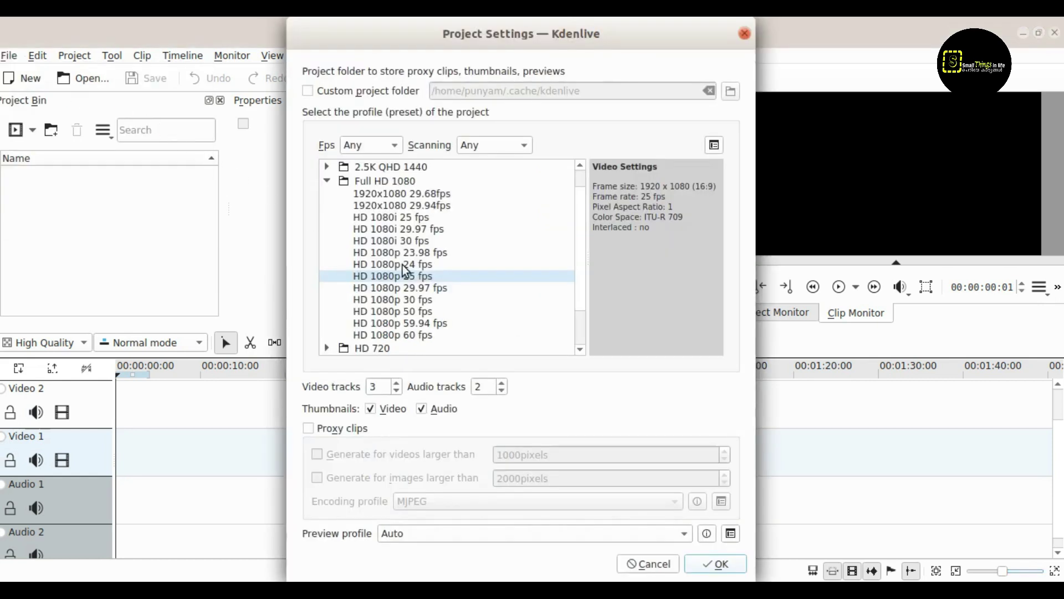
left_click(425, 302)
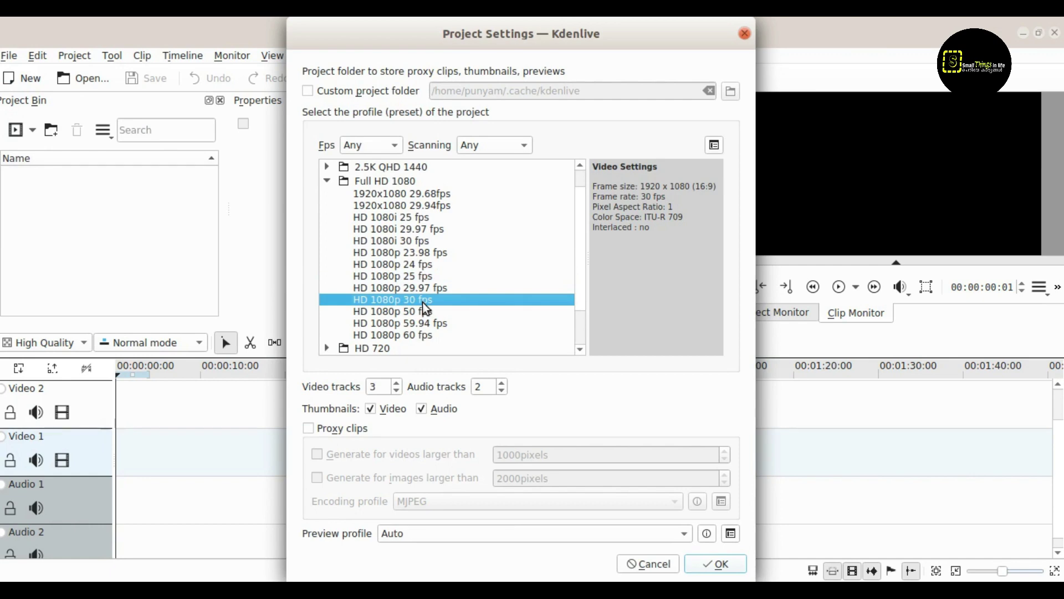
left_click(720, 564)
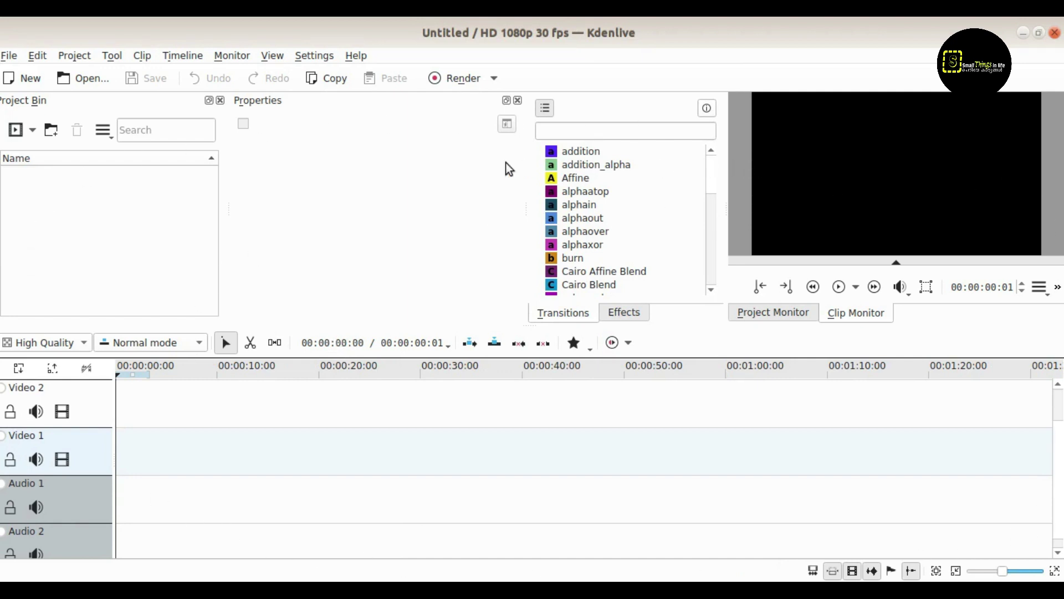
Step: Add the clip Thanks.mp4 from the Desktop's Meeting folder to the project bin
left_click(33, 130)
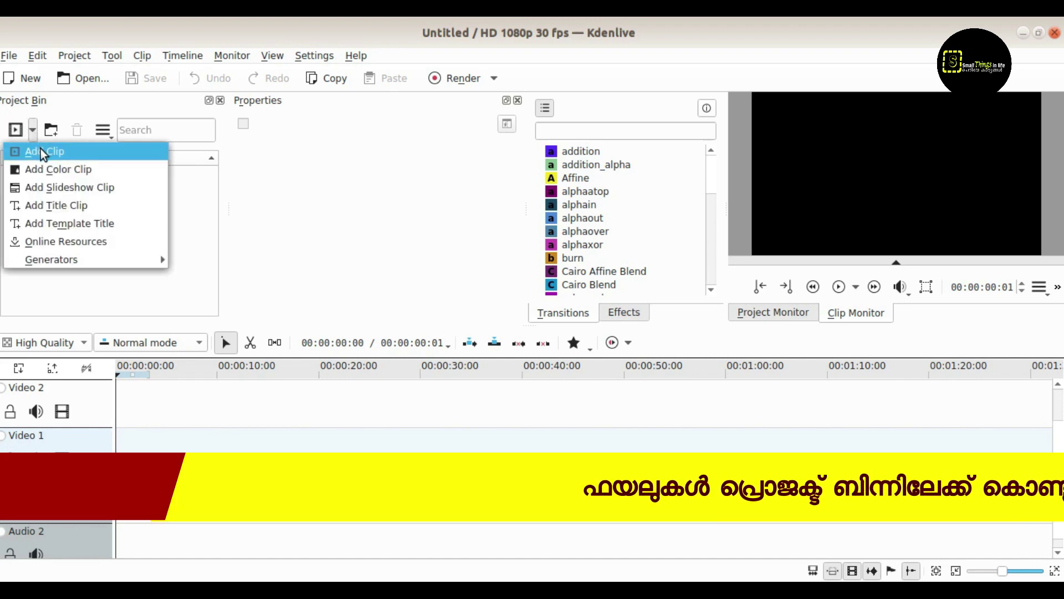
left_click(41, 150)
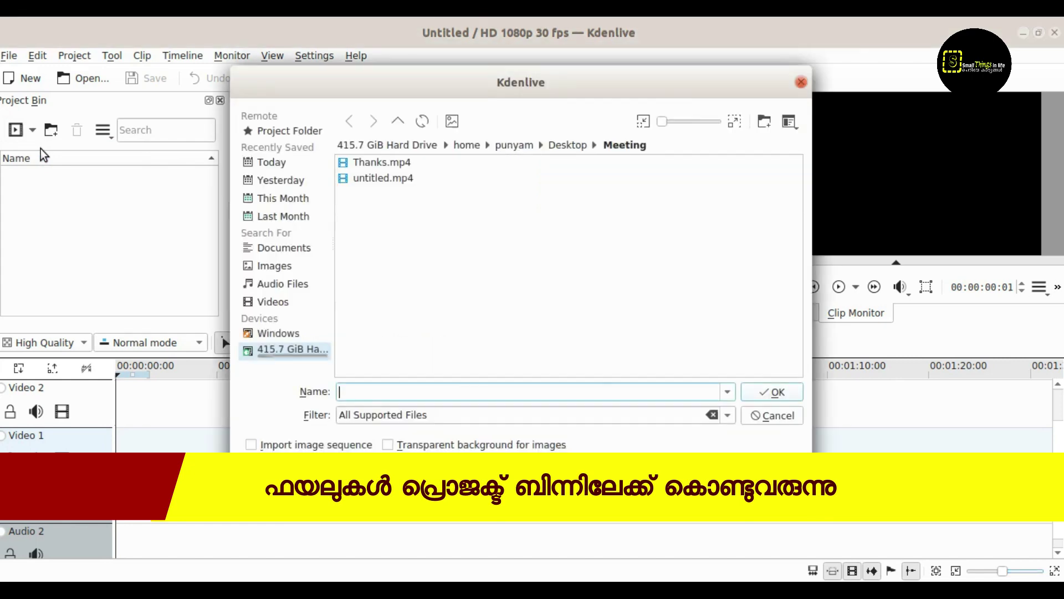
left_click(381, 163)
left_click(784, 393)
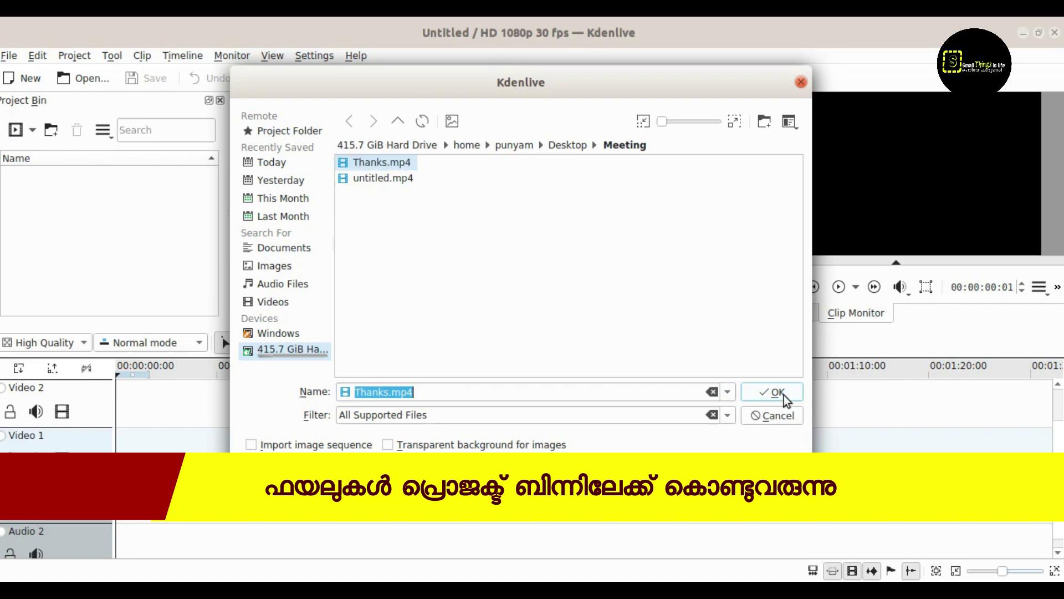
Step: Add the clip Quizzez 2.mp4 from the Desktop folder to the project bin
left_click(31, 129)
left_click(43, 149)
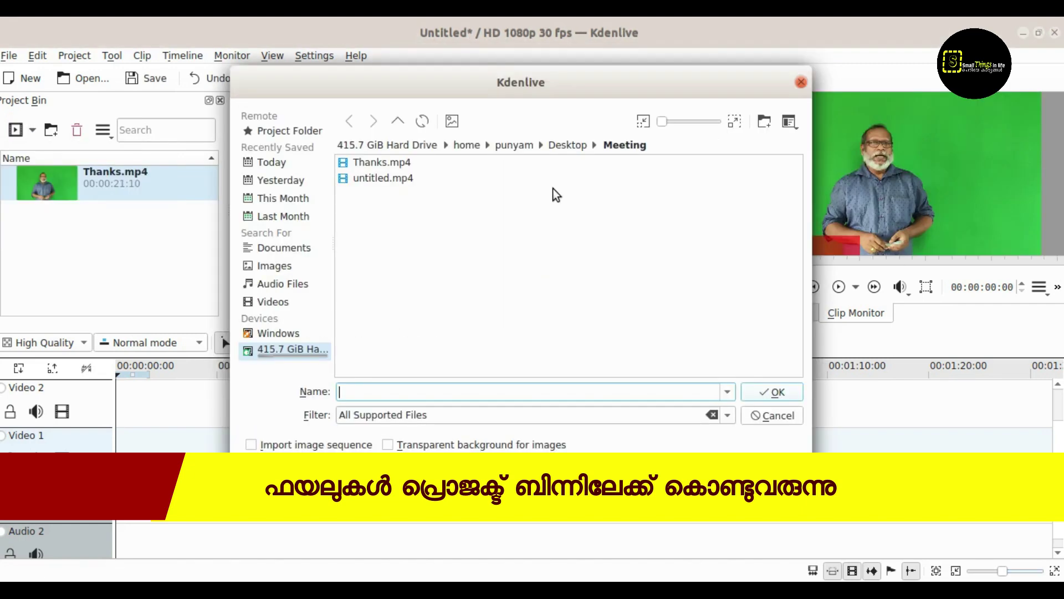
left_click(561, 143)
left_click(776, 178)
left_click(766, 393)
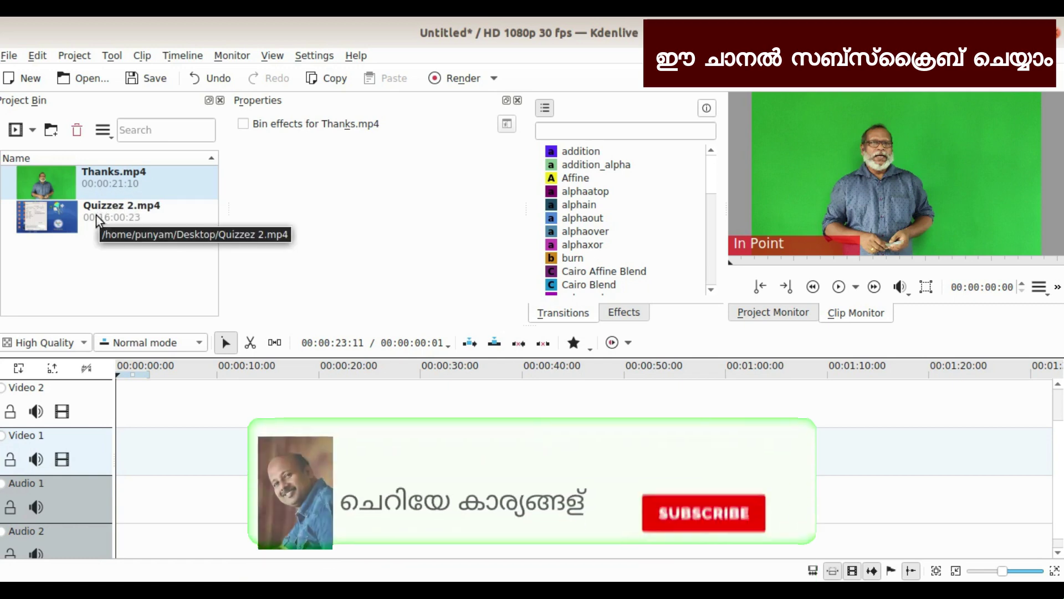
Step: Place Quizzez 2.mp4 on track Video 1 and Thanks.mp4 on track Video 2, both starting at 00:00:00:00
left_click_drag(96, 214, 124, 446)
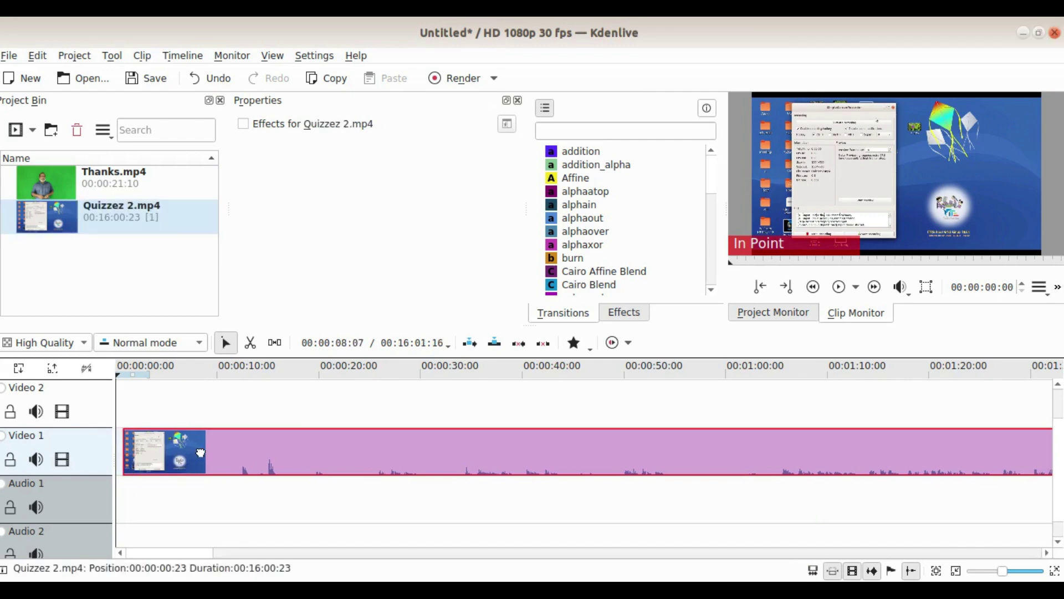
left_click_drag(190, 449, 184, 449)
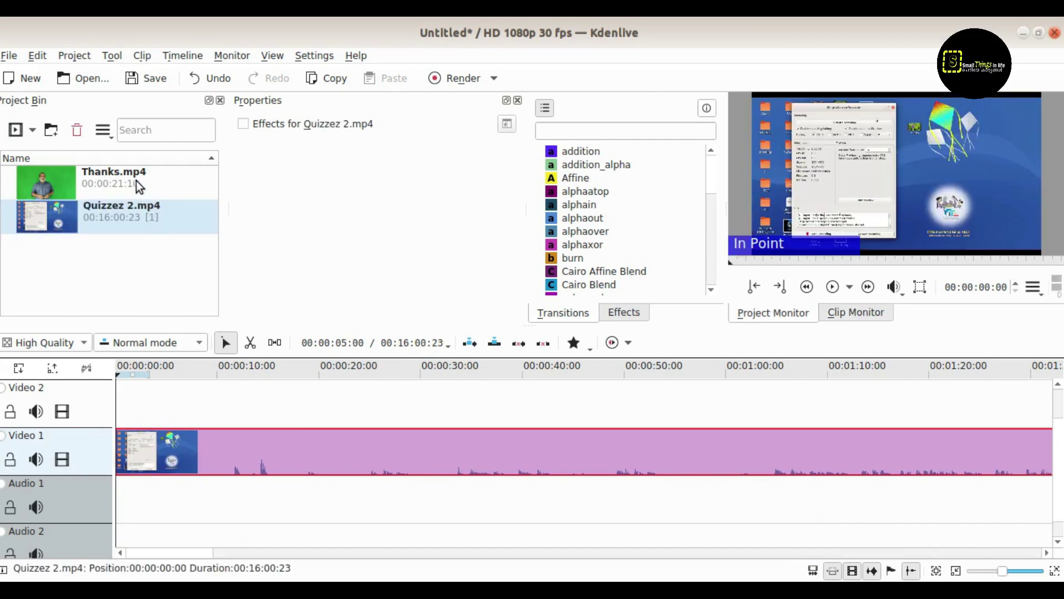
left_click_drag(136, 178, 118, 396)
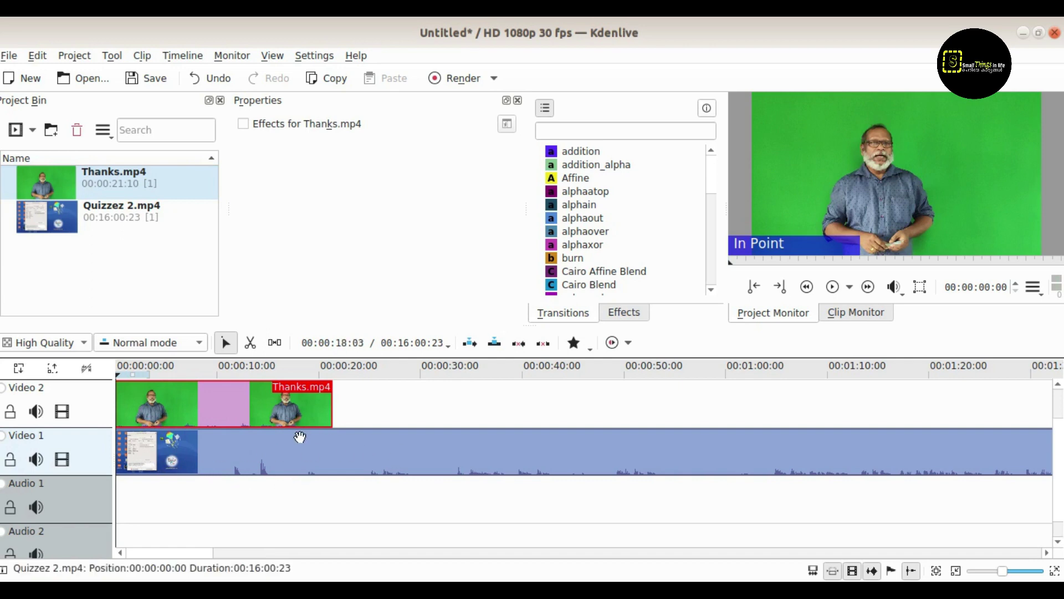
Step: Cut the Quizzez 2.mp4 clip where Thanks.mp4 ends and delete the remainder after the cut
left_click(249, 342)
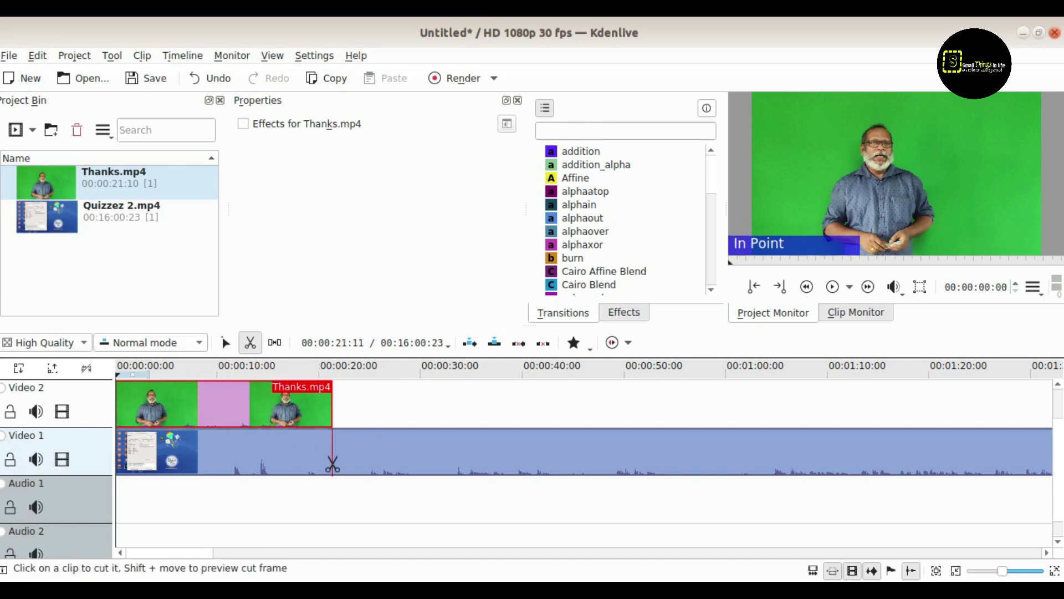
left_click(331, 464)
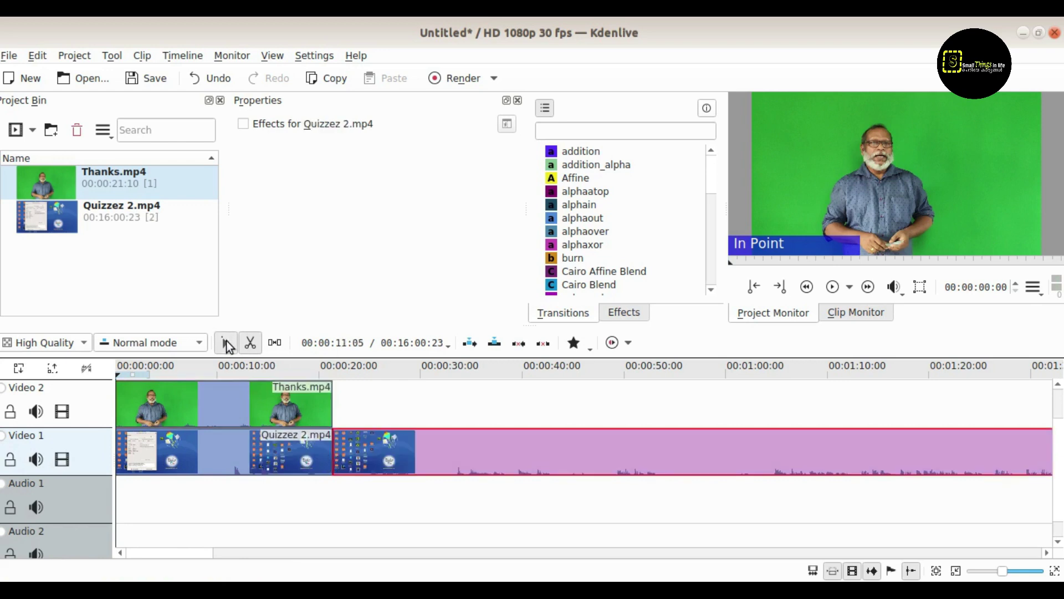
left_click(226, 342)
key("Delete")
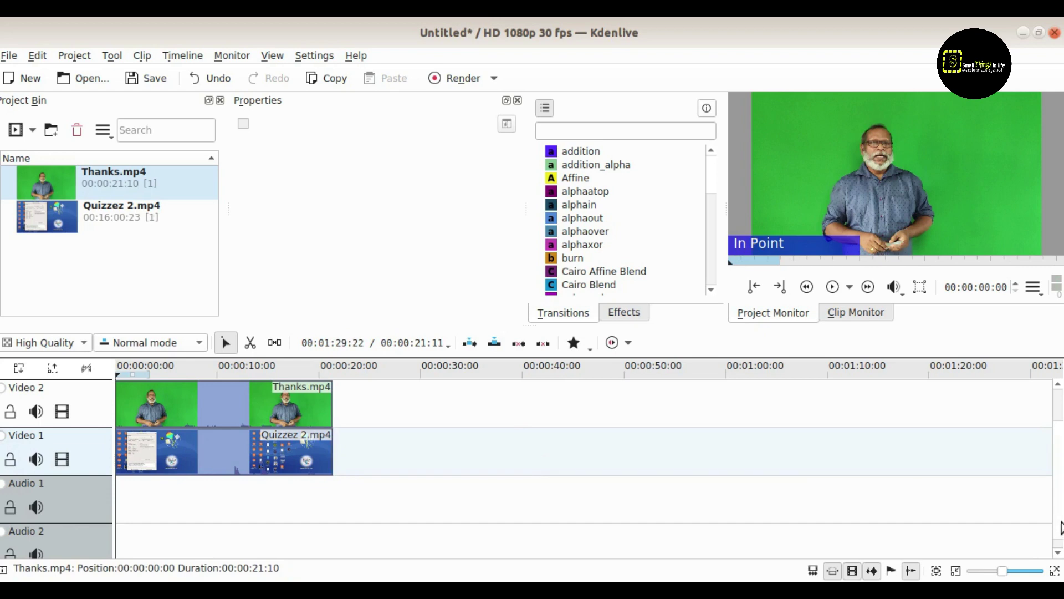
Step: Play the first seconds of the timeline in the project monitor to check how the two stacked clips look
scroll(1059, 521, "up", 1)
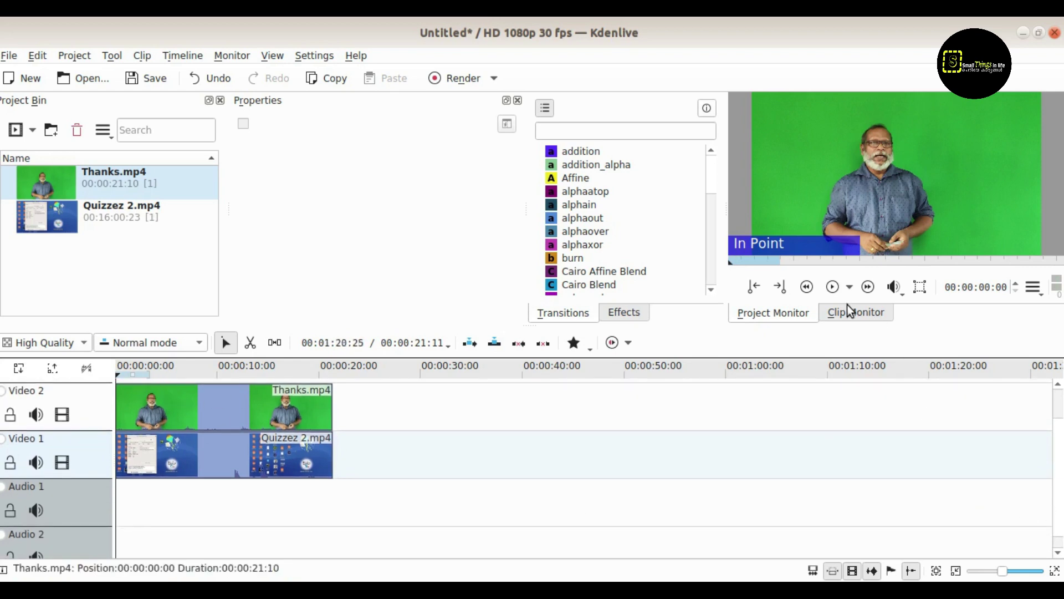
left_click(832, 287)
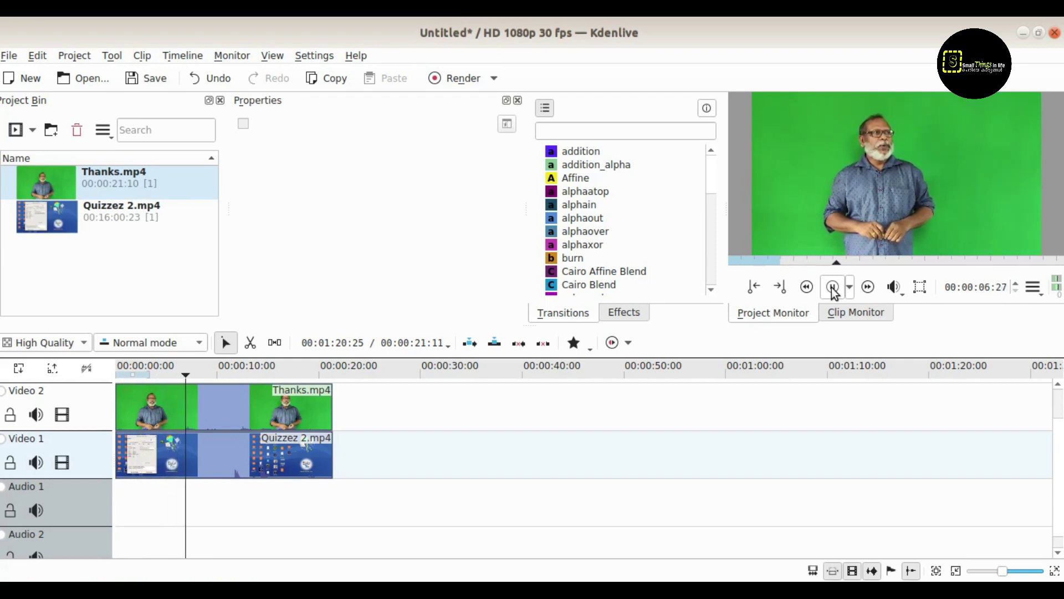
left_click(833, 289)
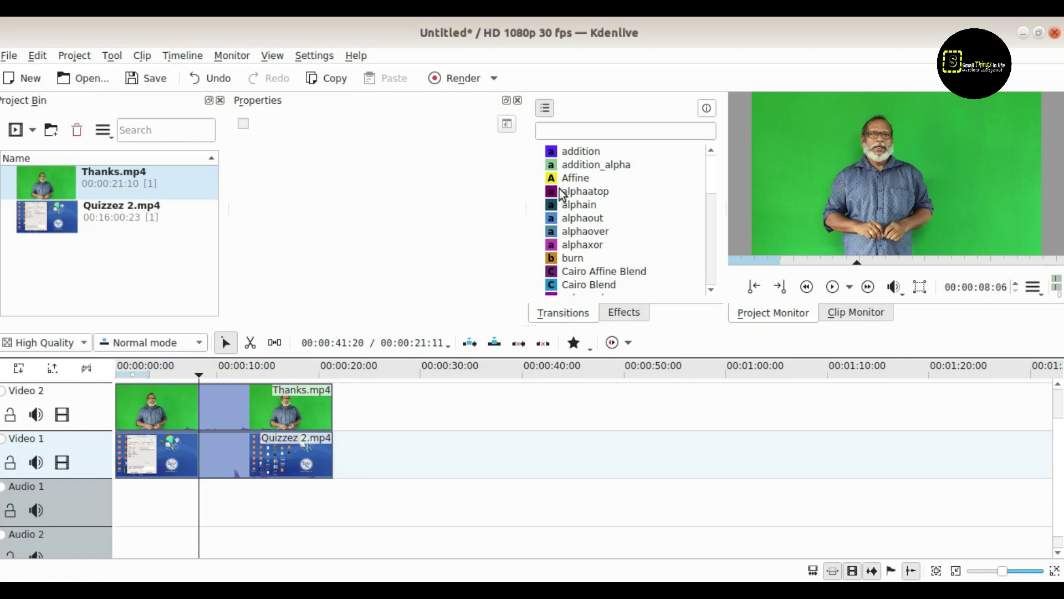
Step: Search the transitions for "com" and add Composite and transform at the start of Thanks.mp4 on Video 2, then select it
left_click(550, 131)
type("com")
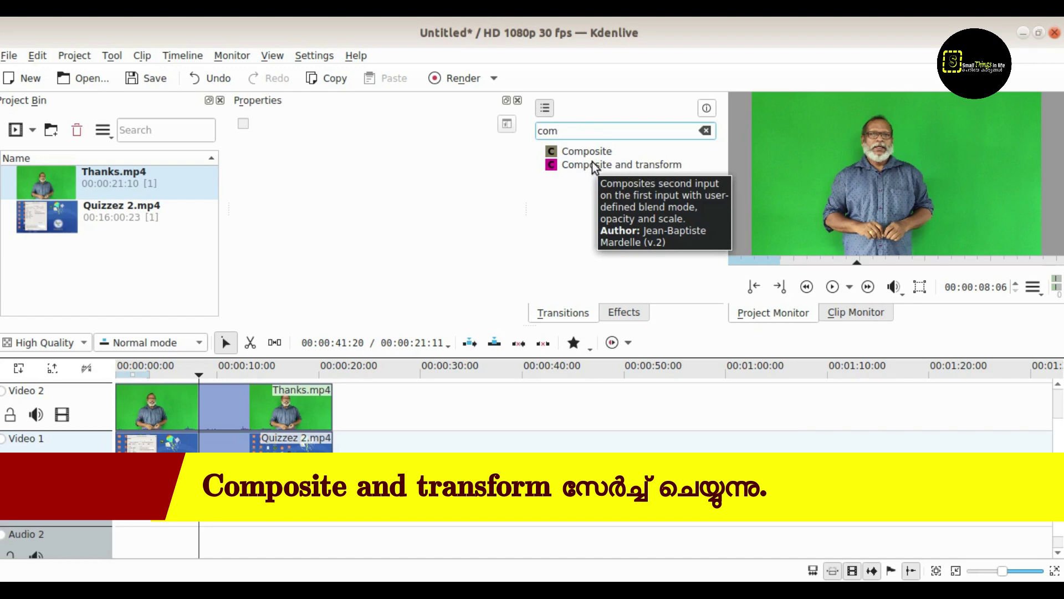
left_click_drag(592, 162, 168, 417)
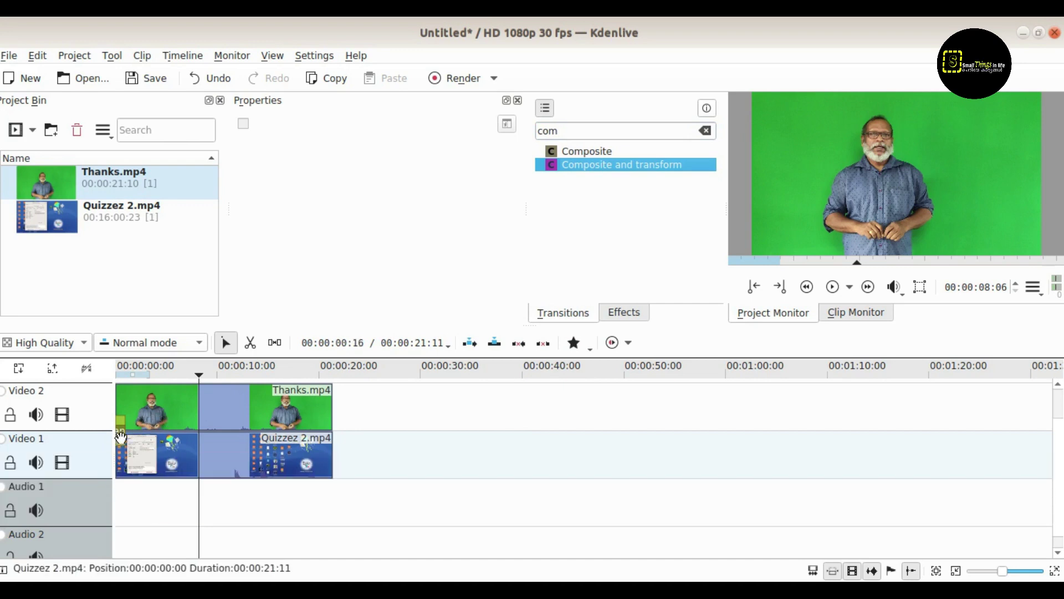
left_click(120, 439)
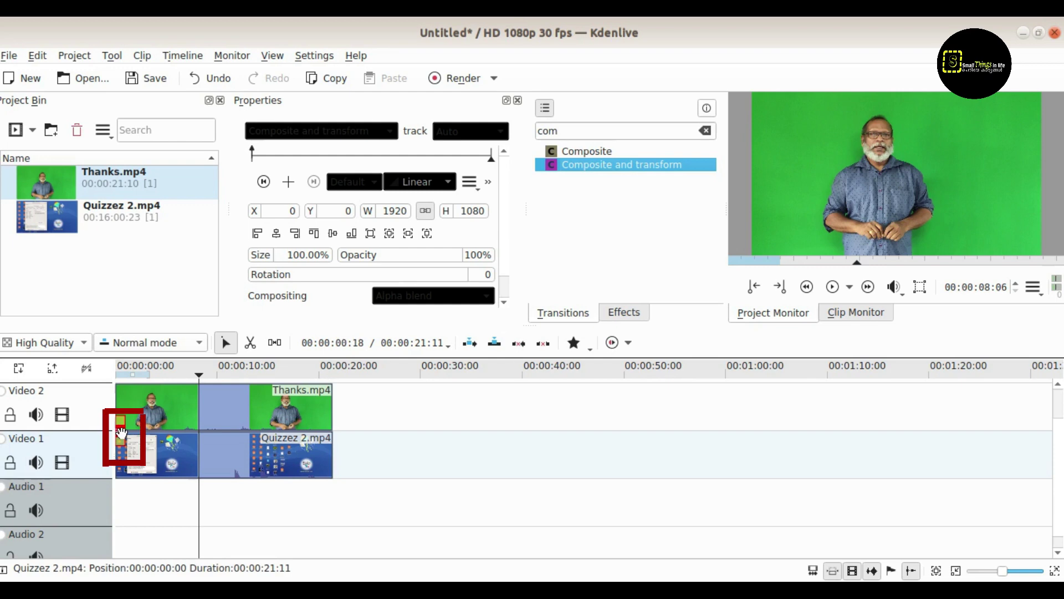
Step: Set the Composite and transform duration to 20 seconds and extend its end to match the end of the clips
double_click(121, 433)
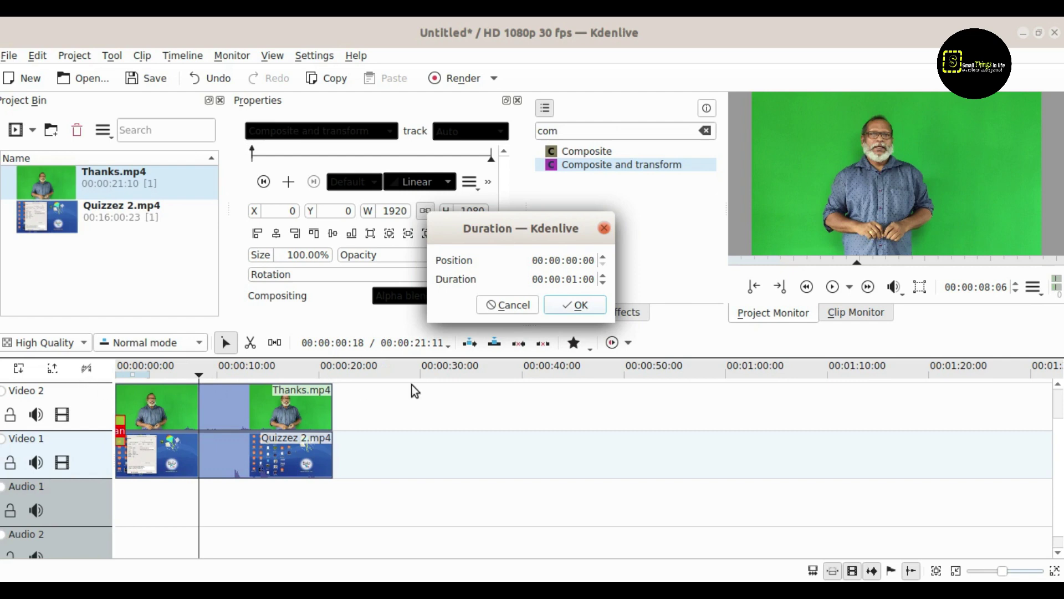
left_click(573, 280)
type("20")
left_click(576, 304)
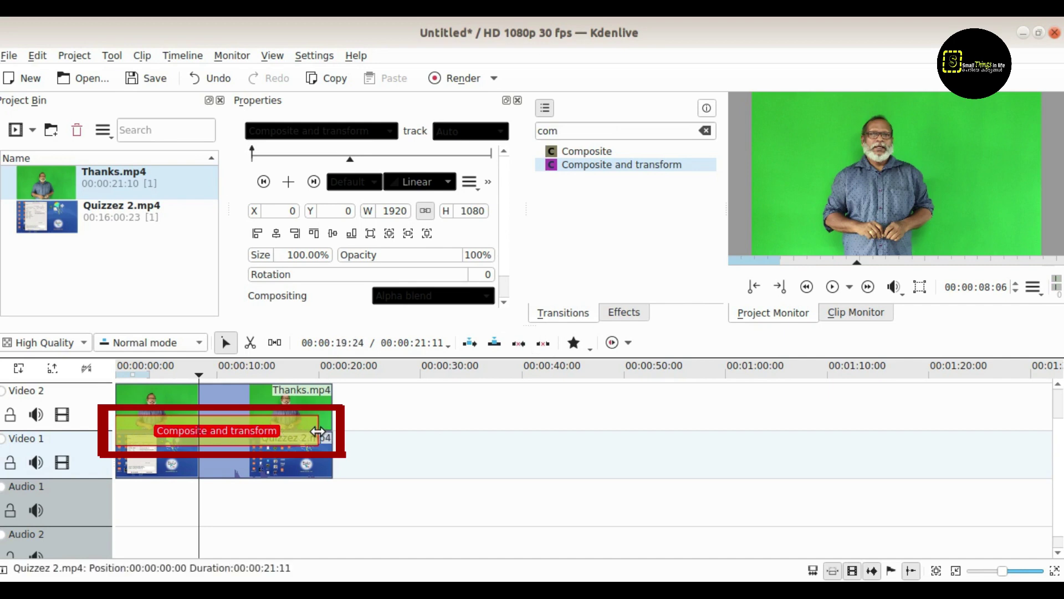
left_click_drag(317, 431, 336, 432)
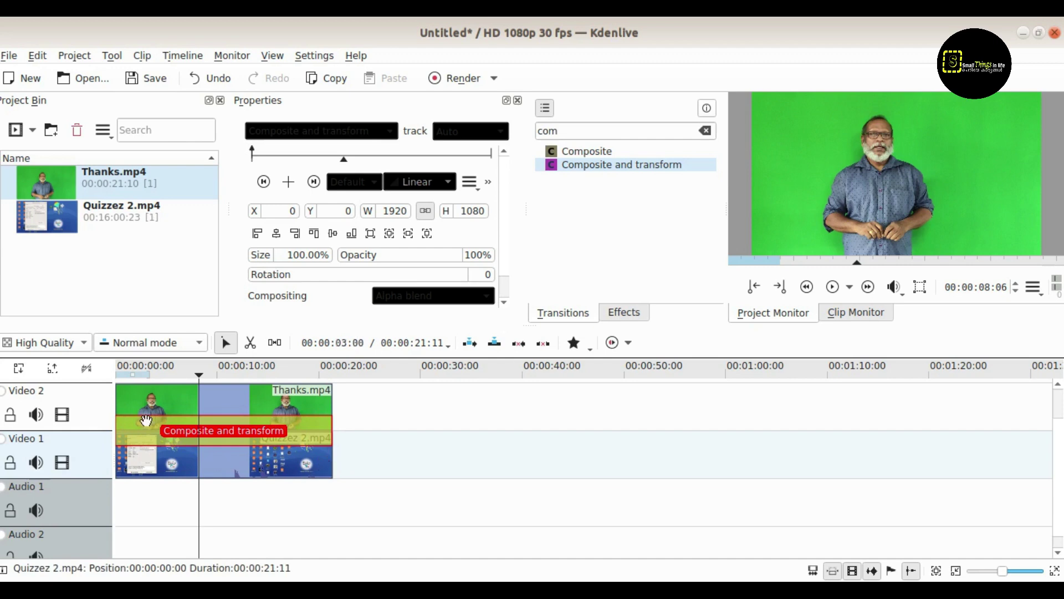
Step: Play the opening seconds of the timeline and compare the playhead with the position marker in the Composite and transform properties
left_click(123, 370)
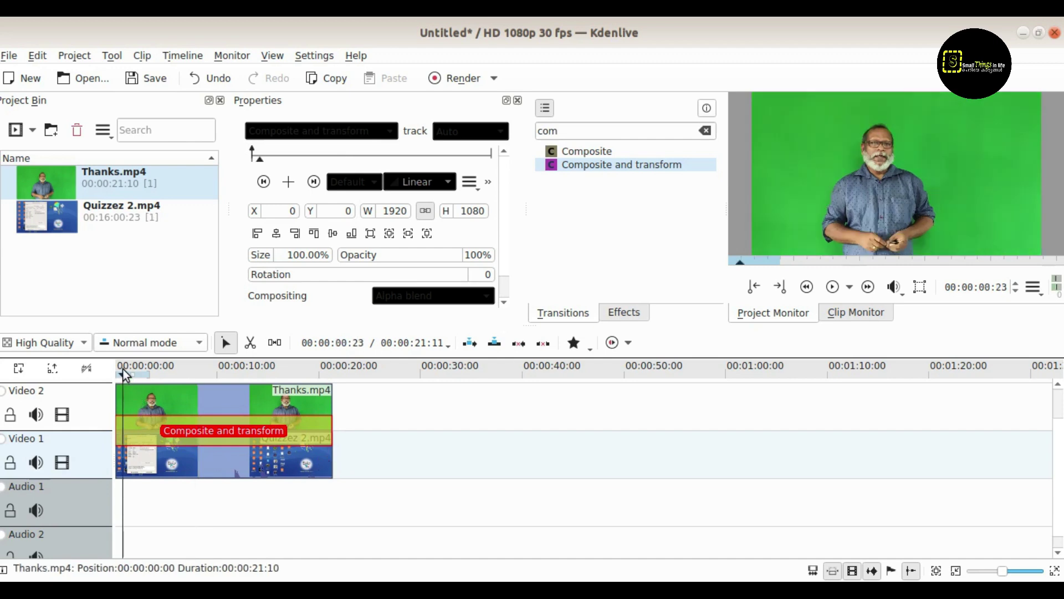
left_click(832, 286)
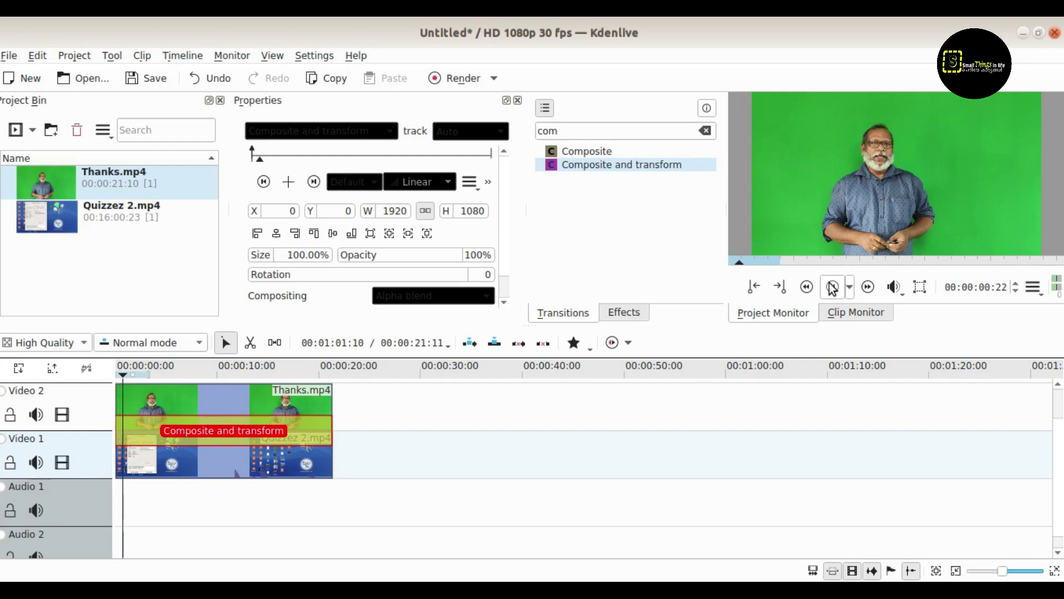
left_click(834, 287)
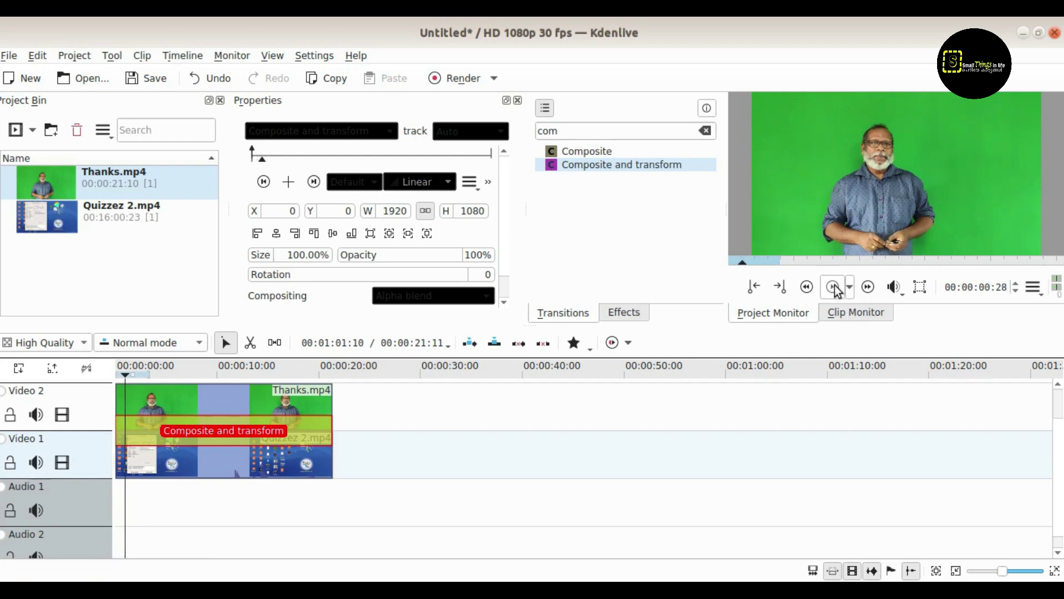
key("Home")
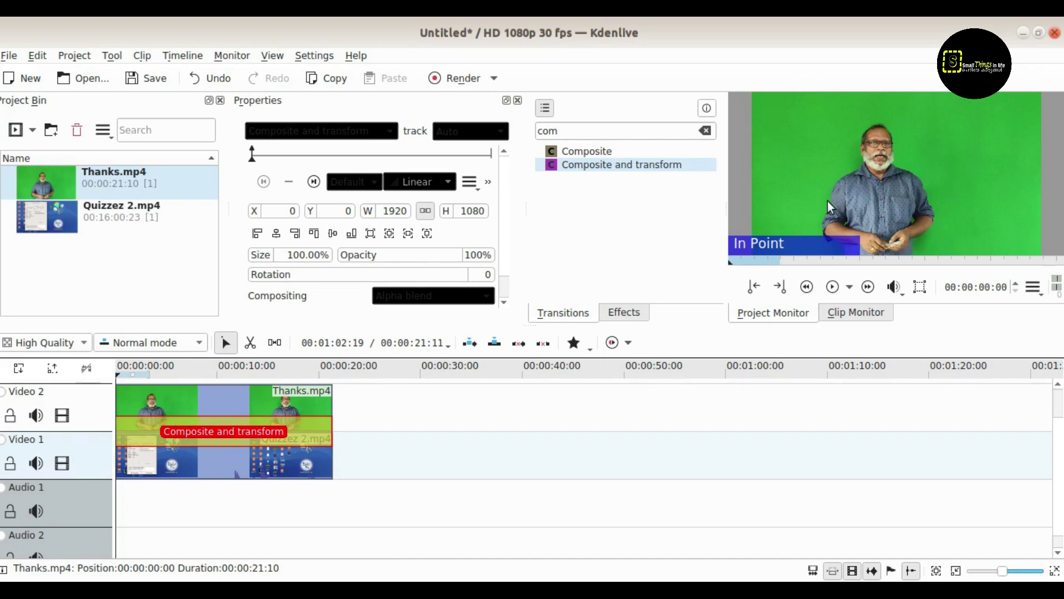
left_click(833, 288)
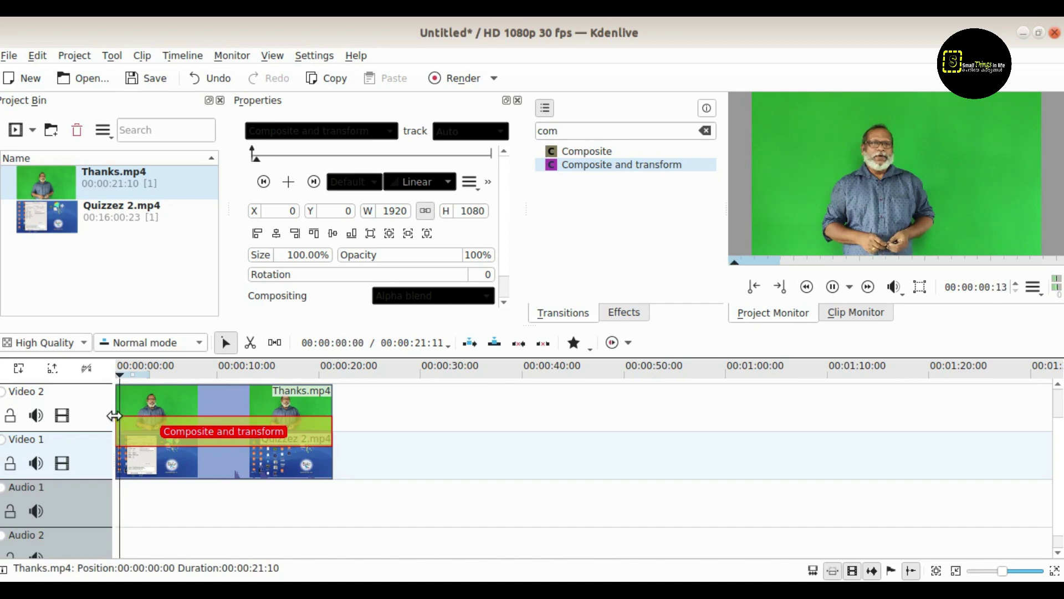
left_click(123, 383)
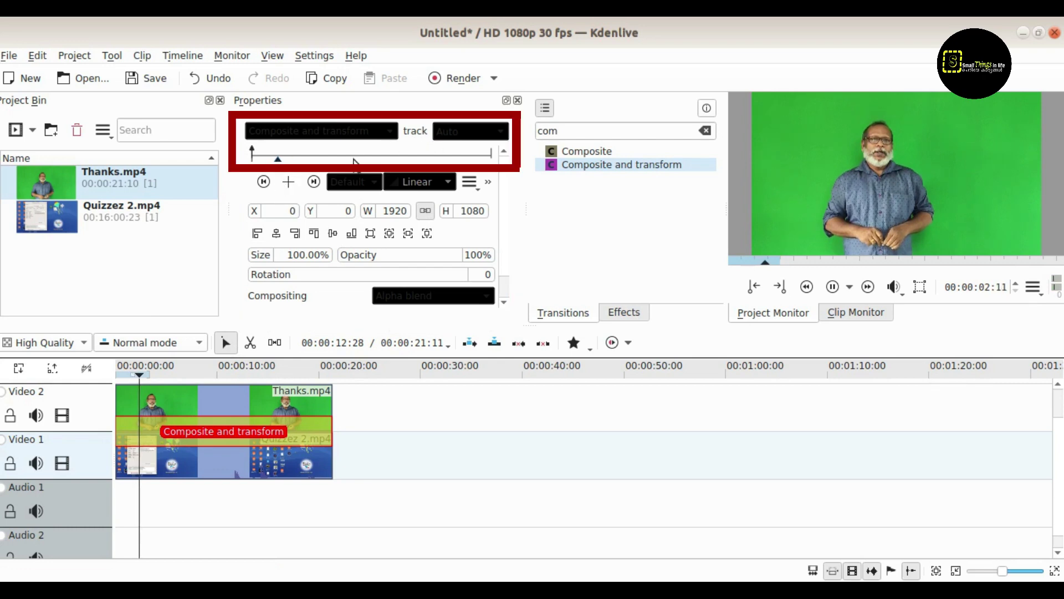
left_click_drag(280, 166, 287, 162)
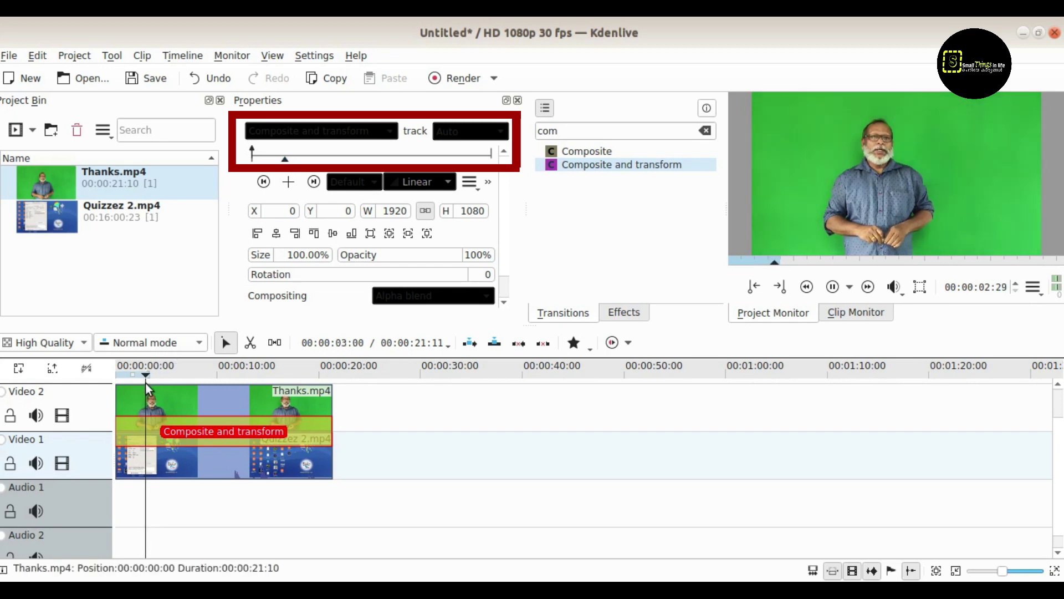
left_click(287, 162)
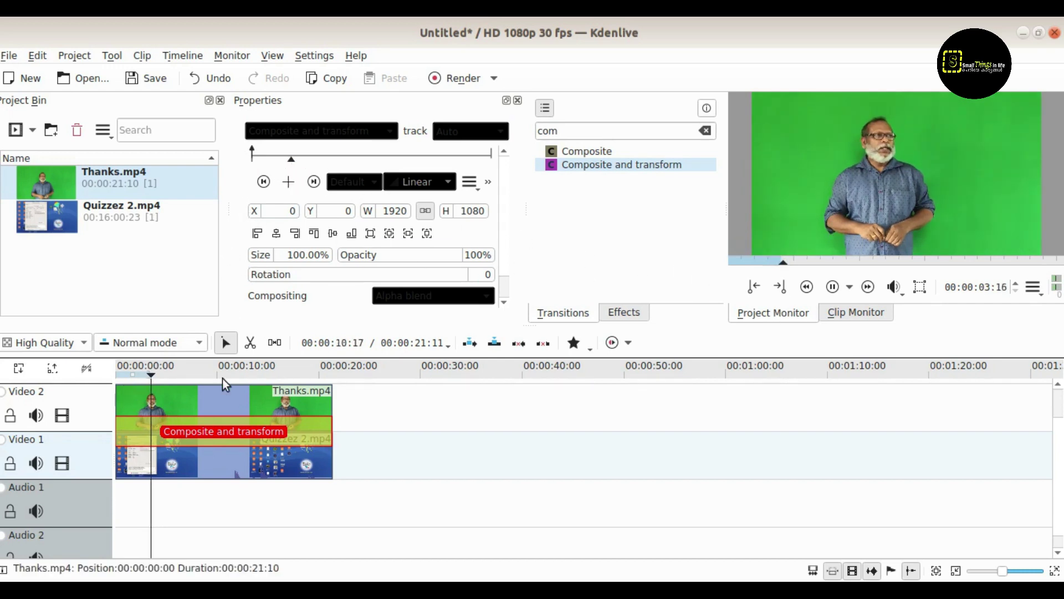
left_click(832, 287)
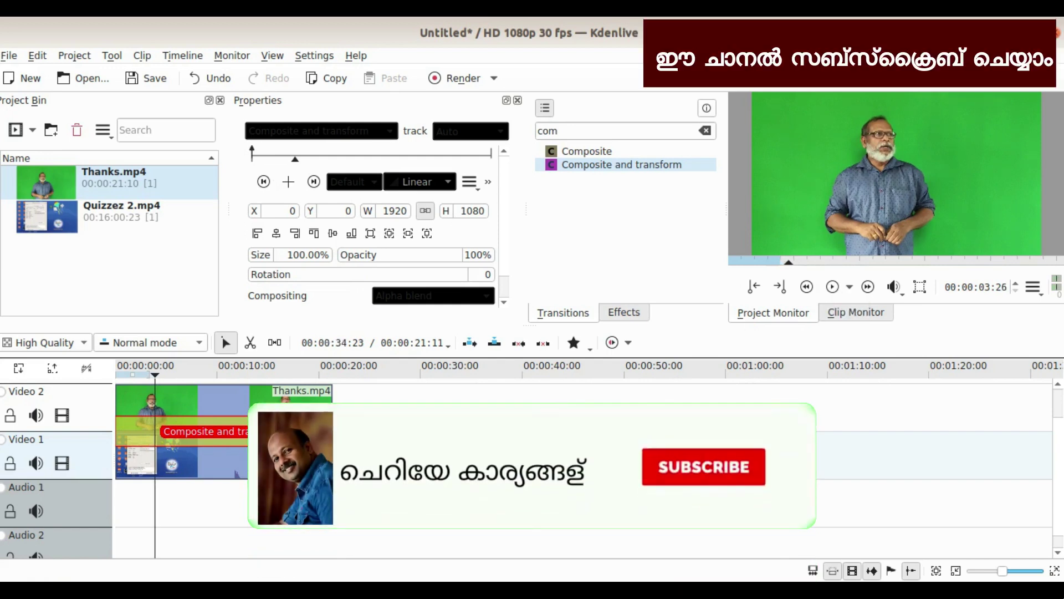
left_click(155, 376)
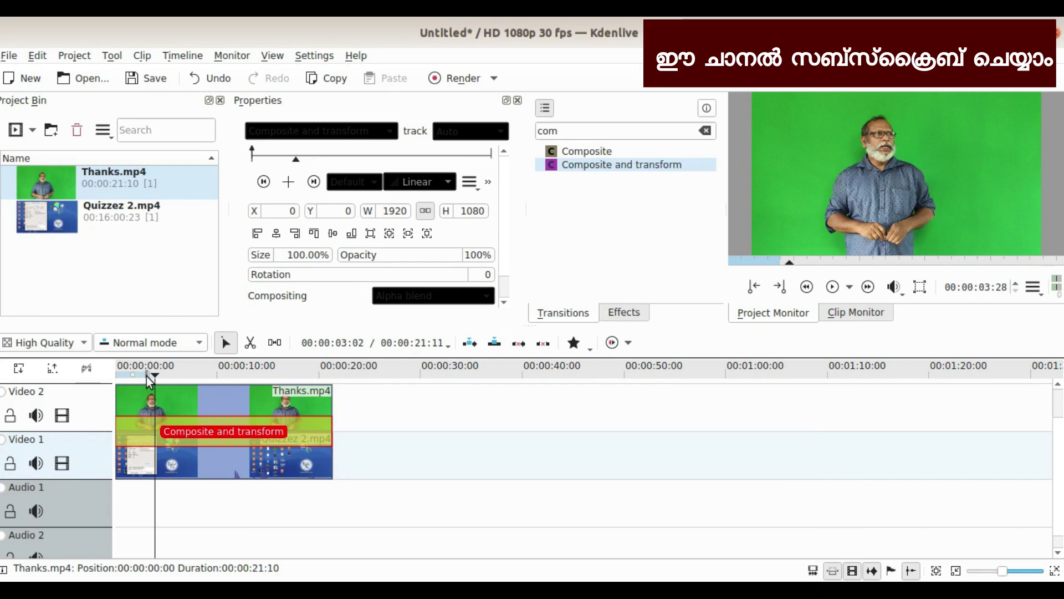
Step: Add a keyframe to the Composite and transform transition at 00:00:03:04 and set its opacity to 50%
left_click(146, 375)
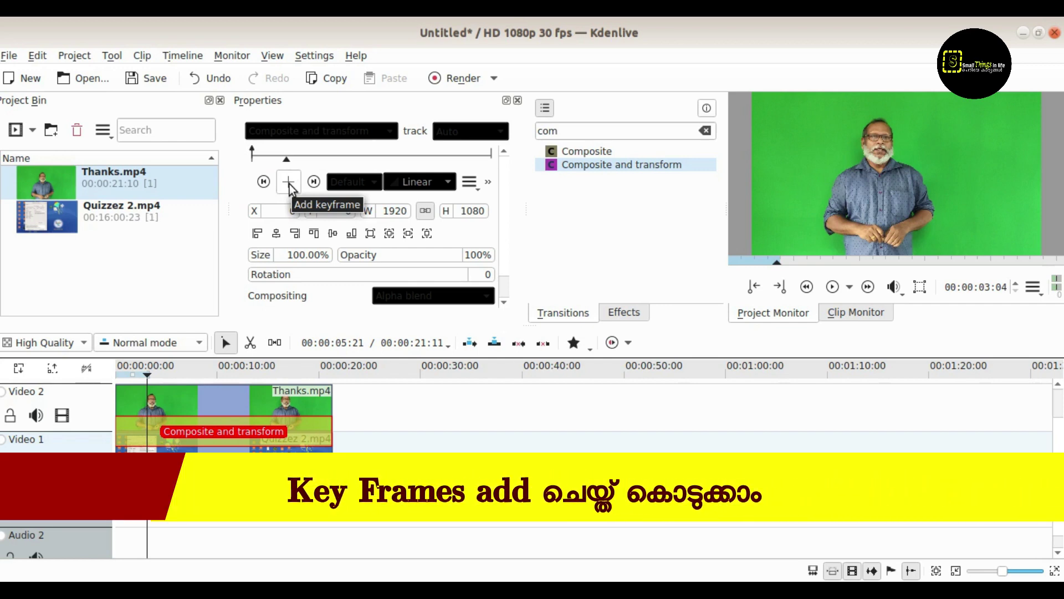
left_click(289, 183)
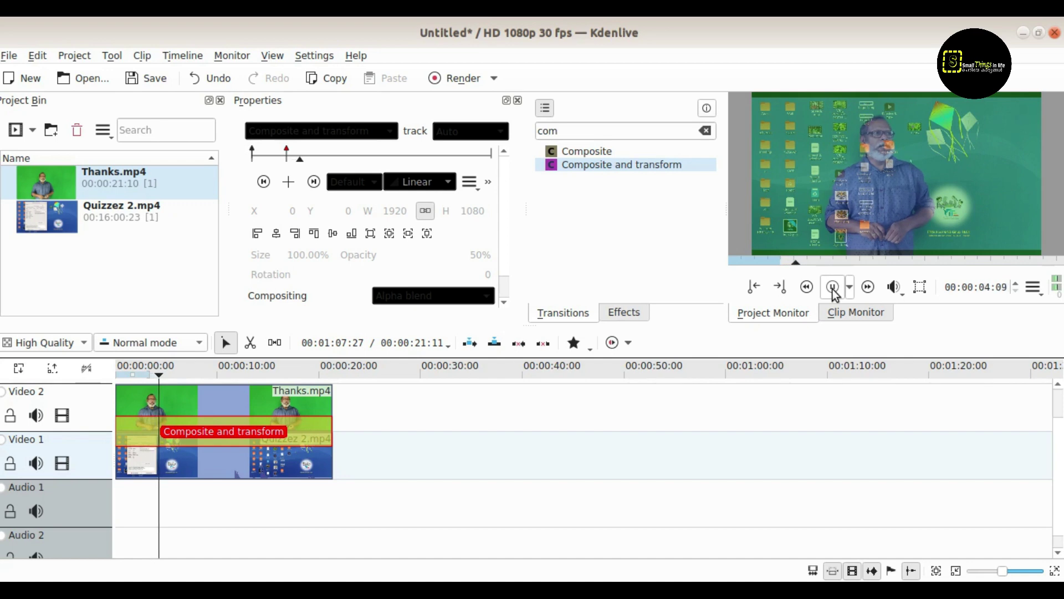
Step: Add a transition keyframe at 00:00:04:17 and set its opacity to 0%
left_click(833, 292)
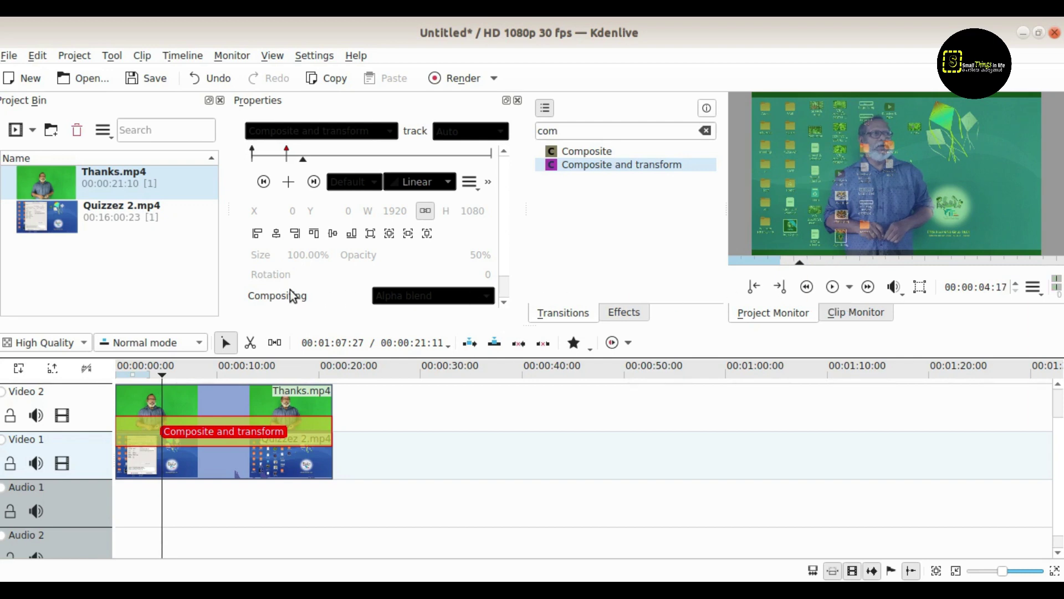
left_click(289, 184)
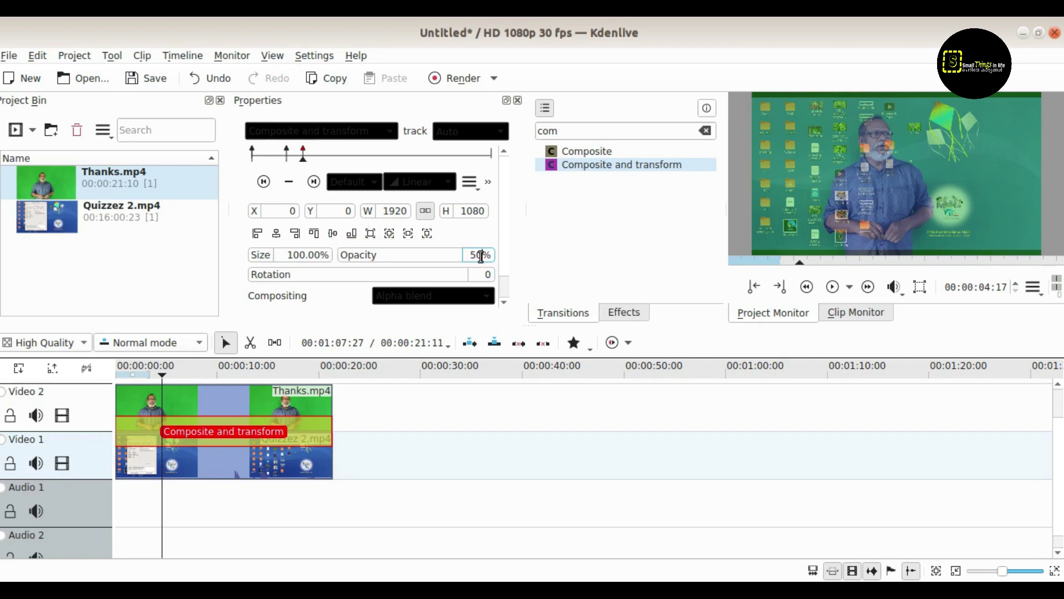
key("BackSpace")
key("BackSpace")
type("0")
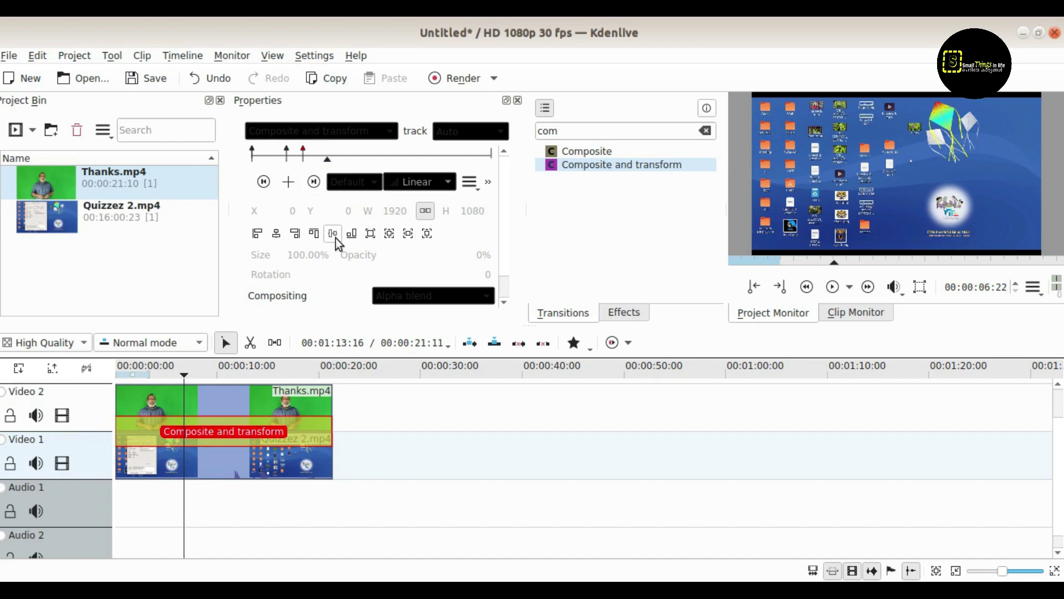
Step: Add a transition keyframe at 00:00:06:22 and set its opacity to 50%
left_click(289, 185)
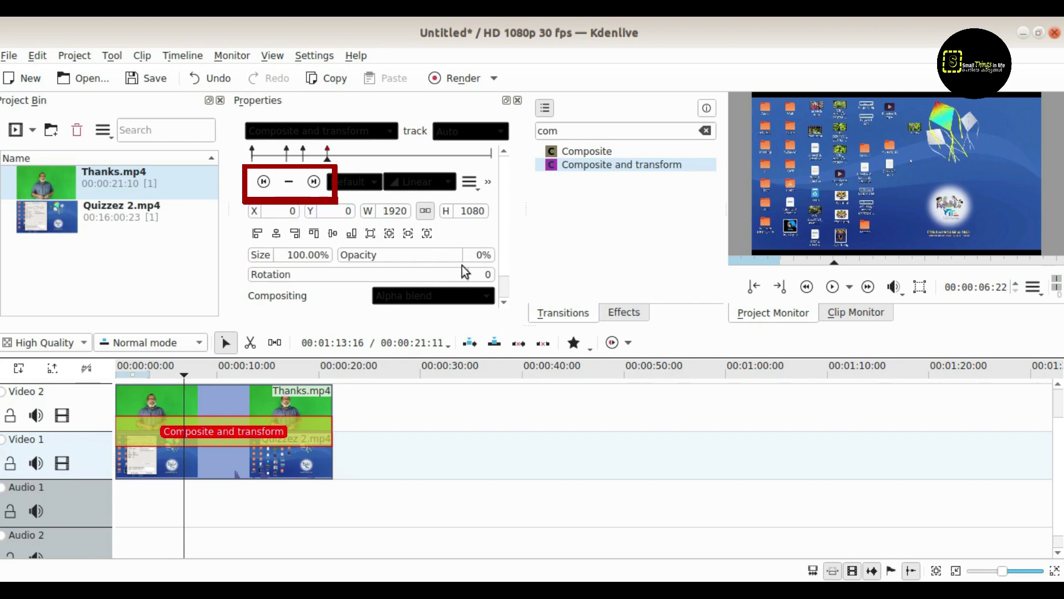
key("BackSpace")
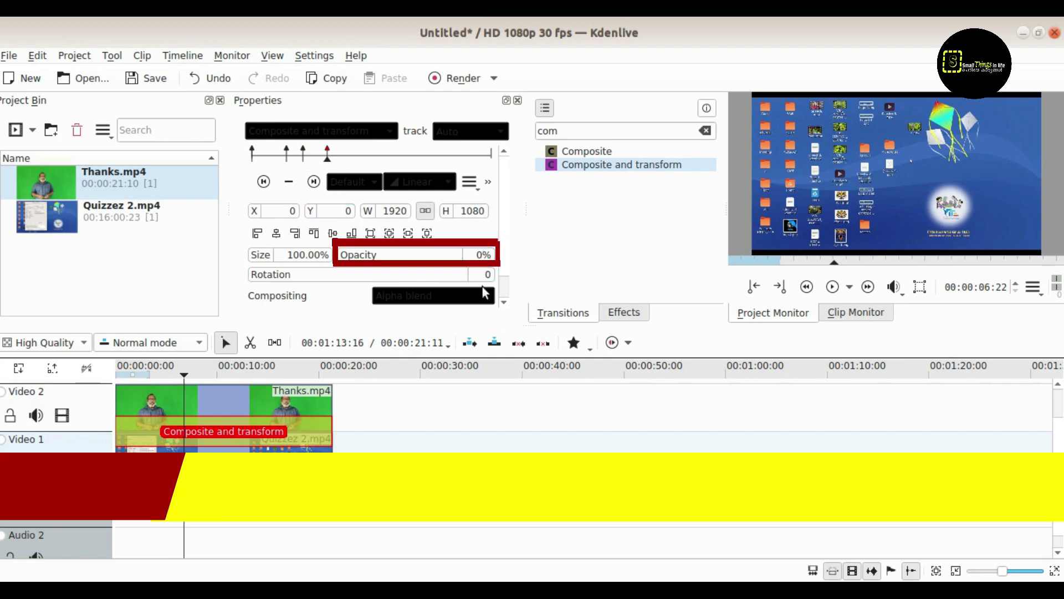
type("50")
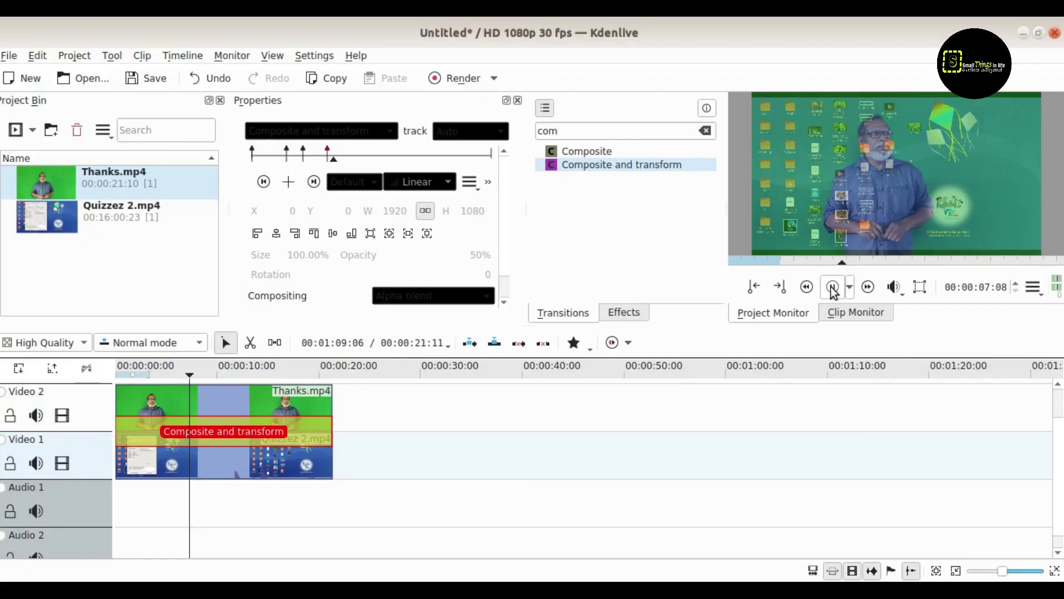
Step: Play on and move the playhead to 00:00:17:21, adding a Composite and transform keyframe there with opacity 100%
left_click(833, 287)
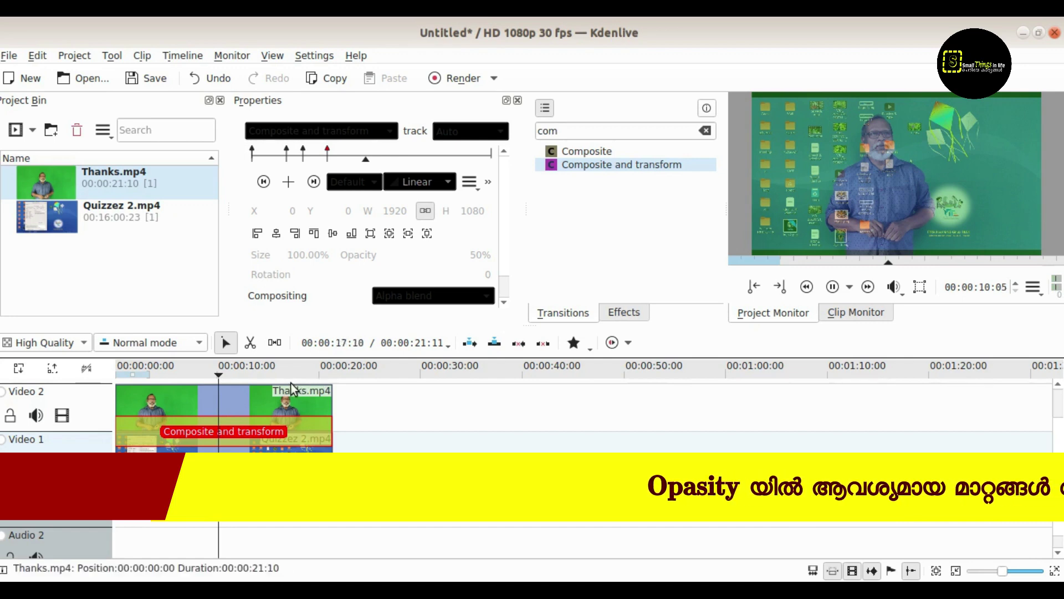
left_click(268, 378)
left_click(267, 377)
left_click_drag(270, 381, 292, 382)
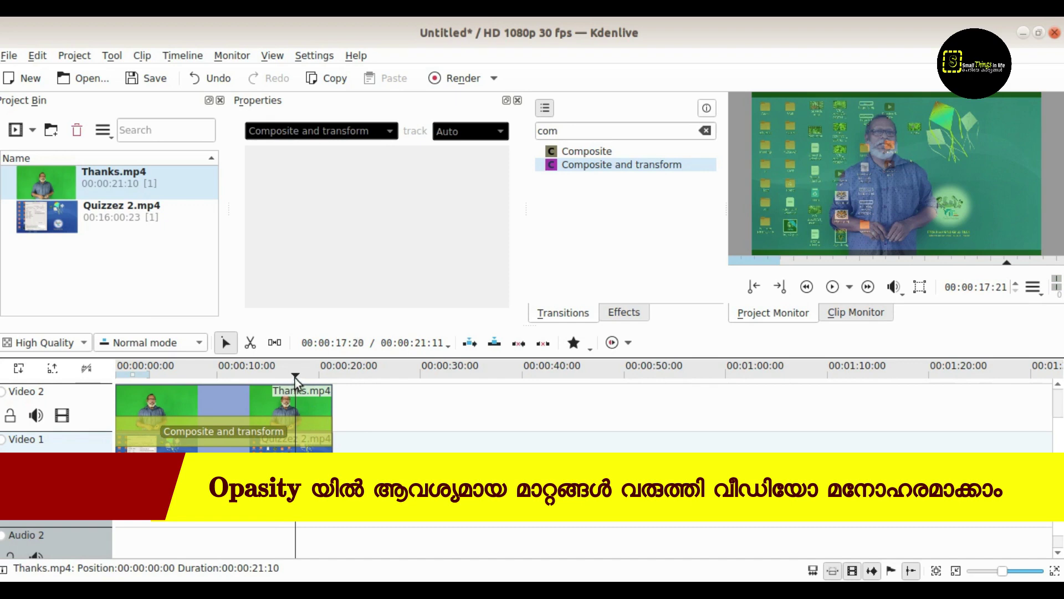
left_click(247, 431)
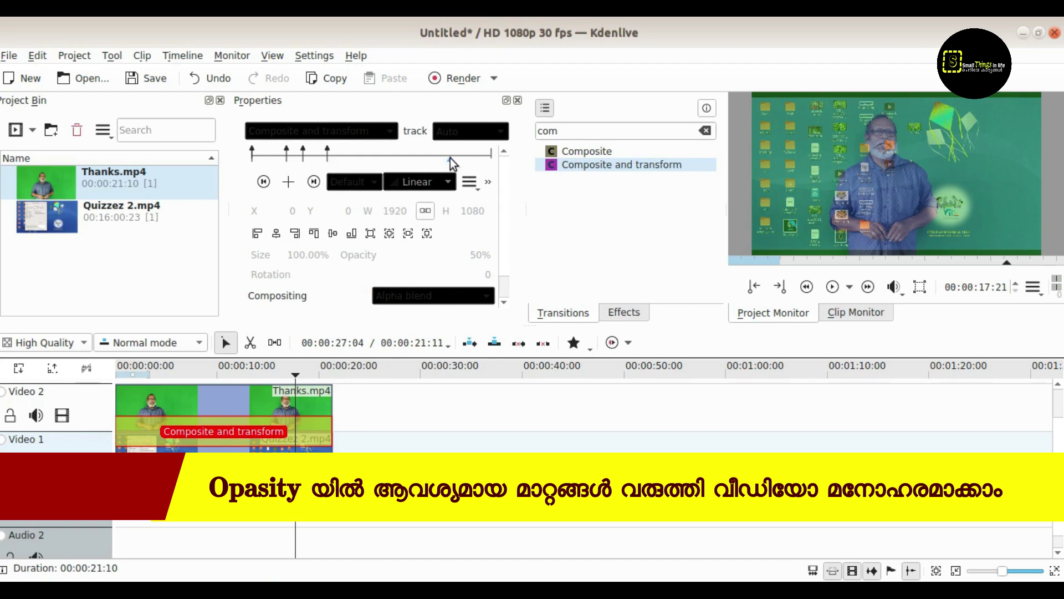
left_click(288, 182)
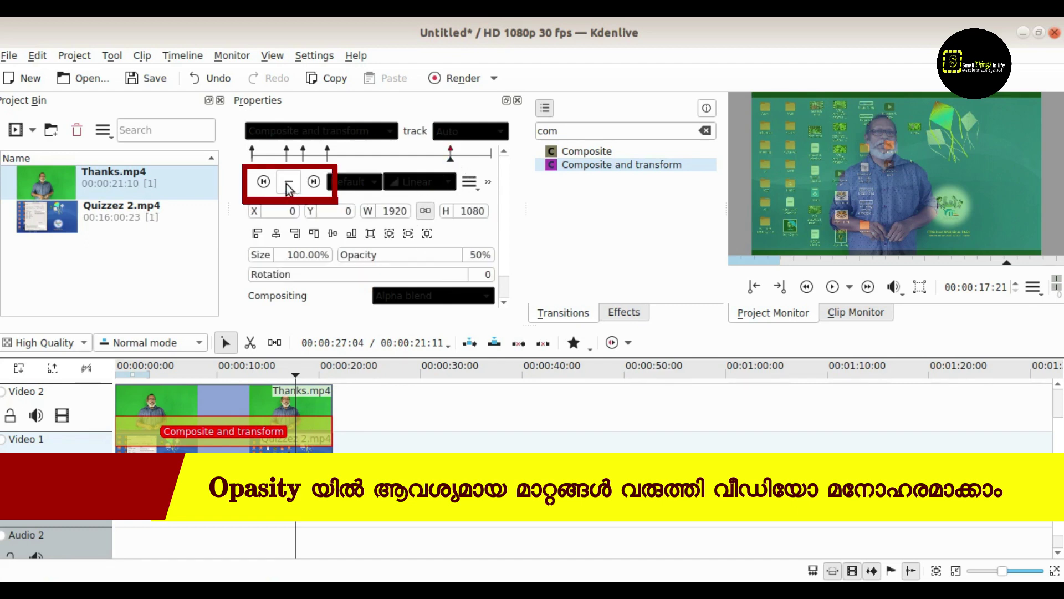
double_click(479, 254)
type("0")
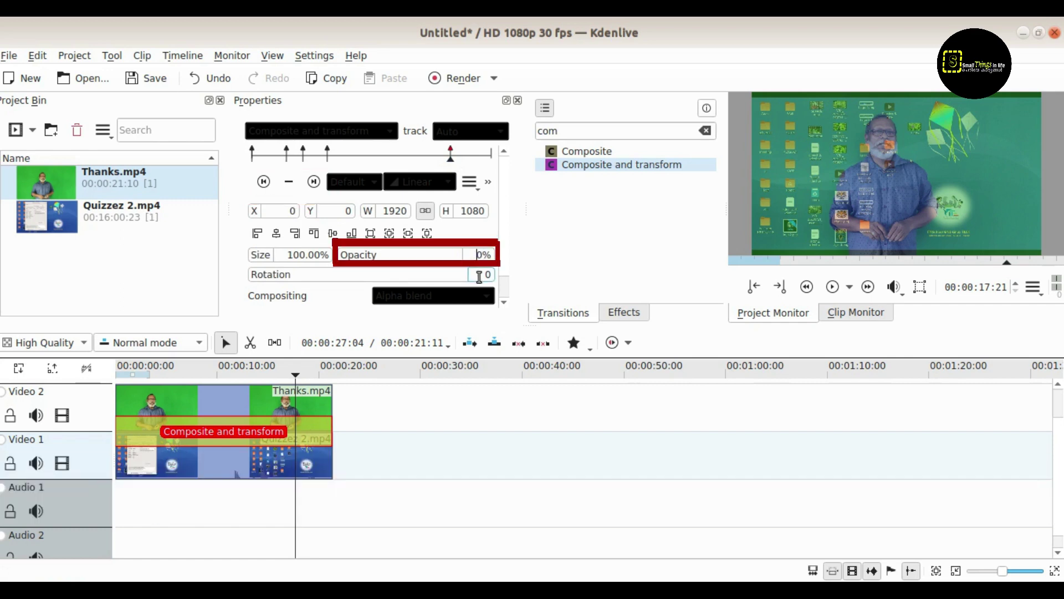
key("Home")
type("10")
key("Return")
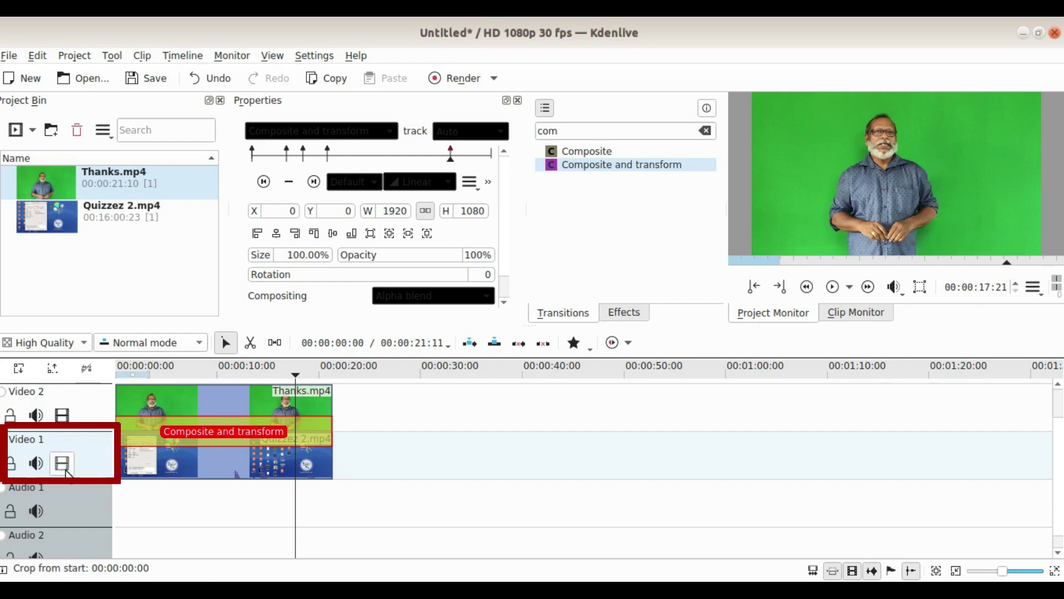
Step: Mute the audio of the Video 1 track
left_click(34, 465)
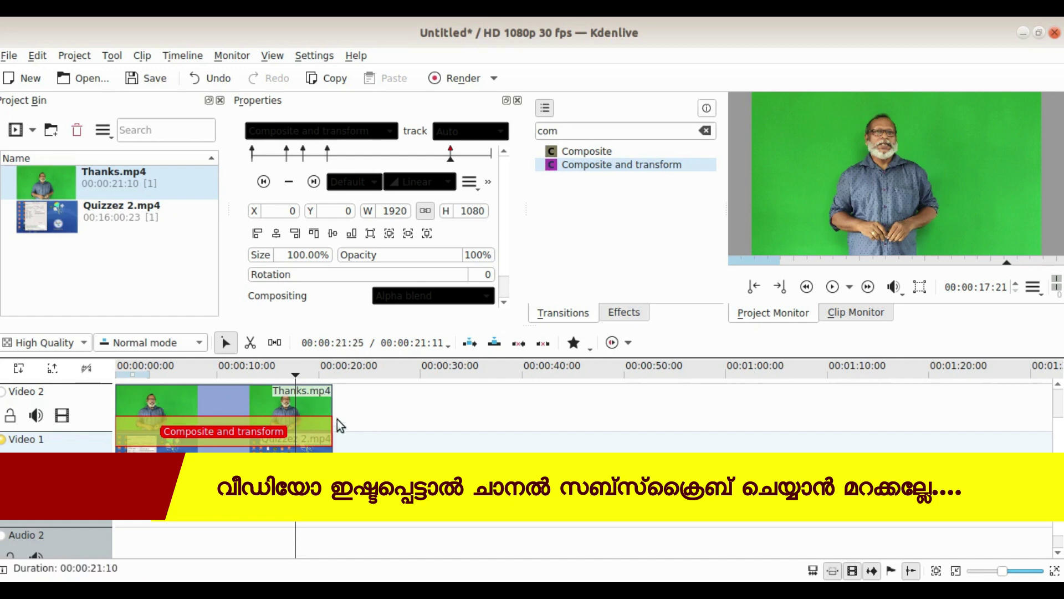
Step: Set the full-project render format to MP4 (H264/AAC) at maximum quality and close the rendering settings
left_click(454, 80)
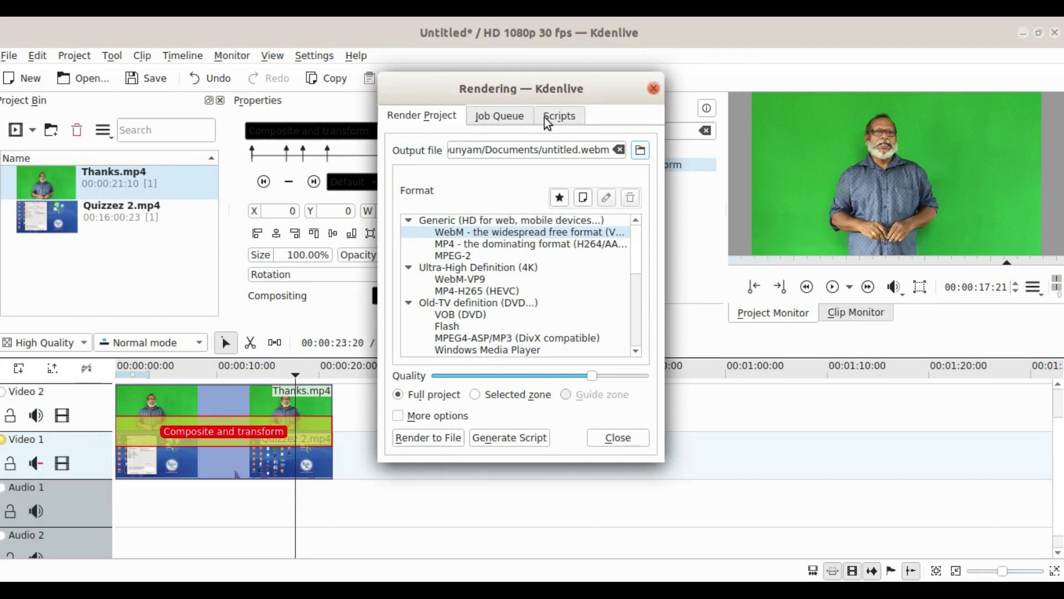
left_click(495, 247)
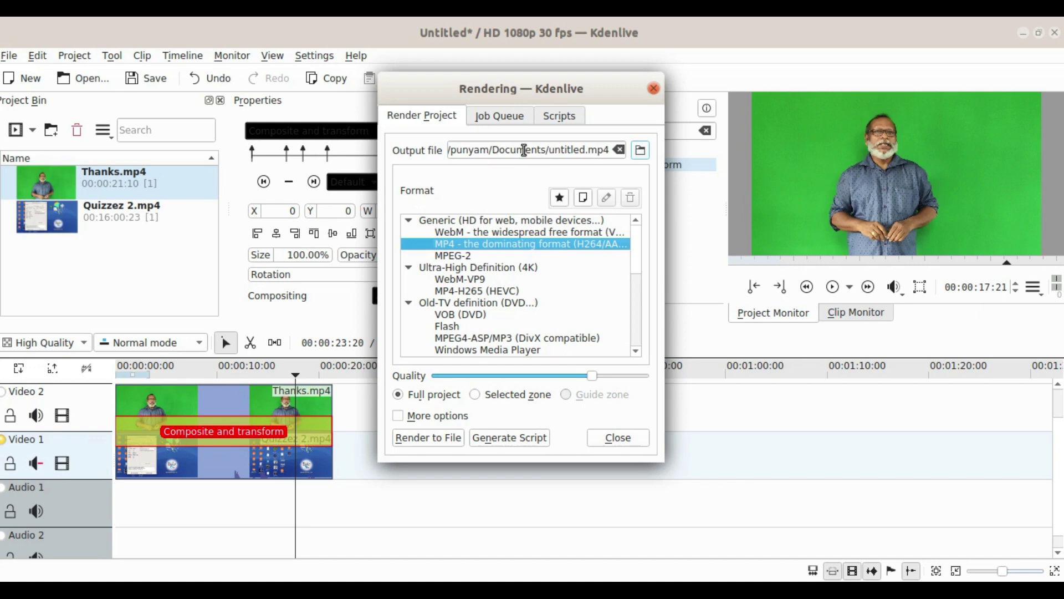
left_click(644, 159)
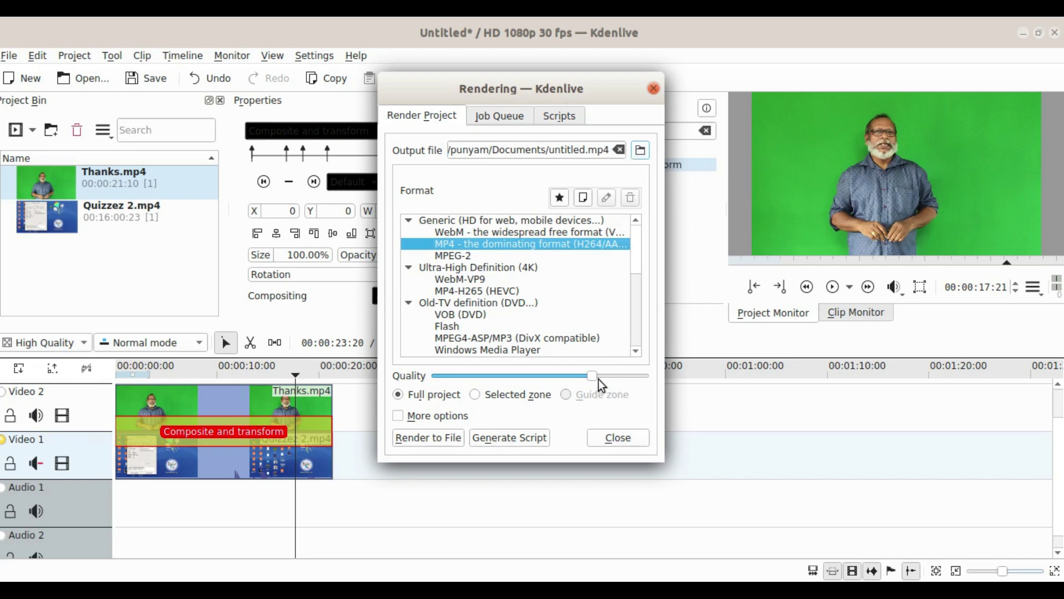
left_click_drag(593, 380, 645, 379)
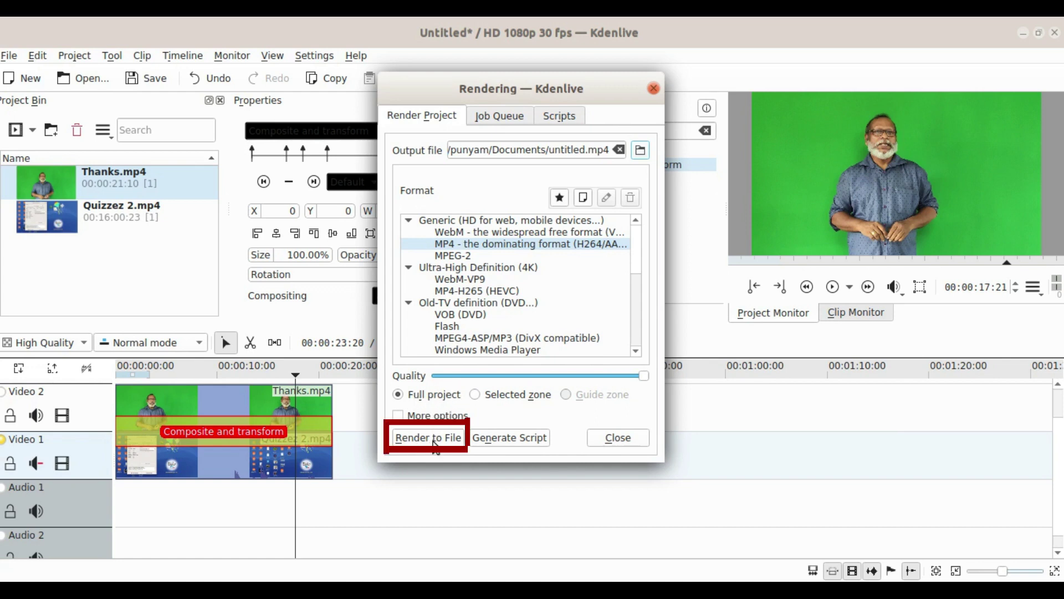
key("Escape")
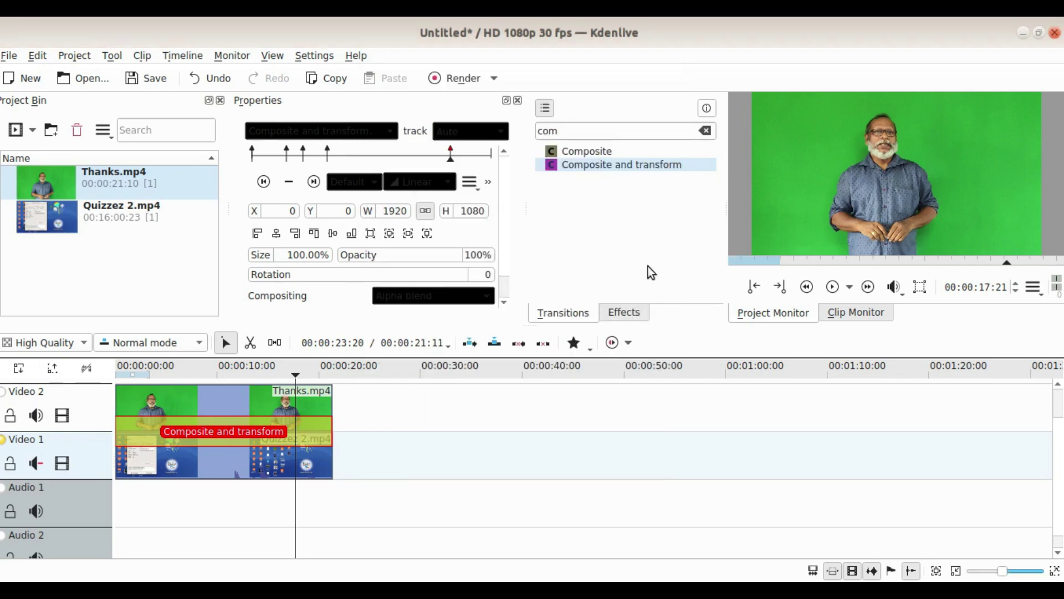